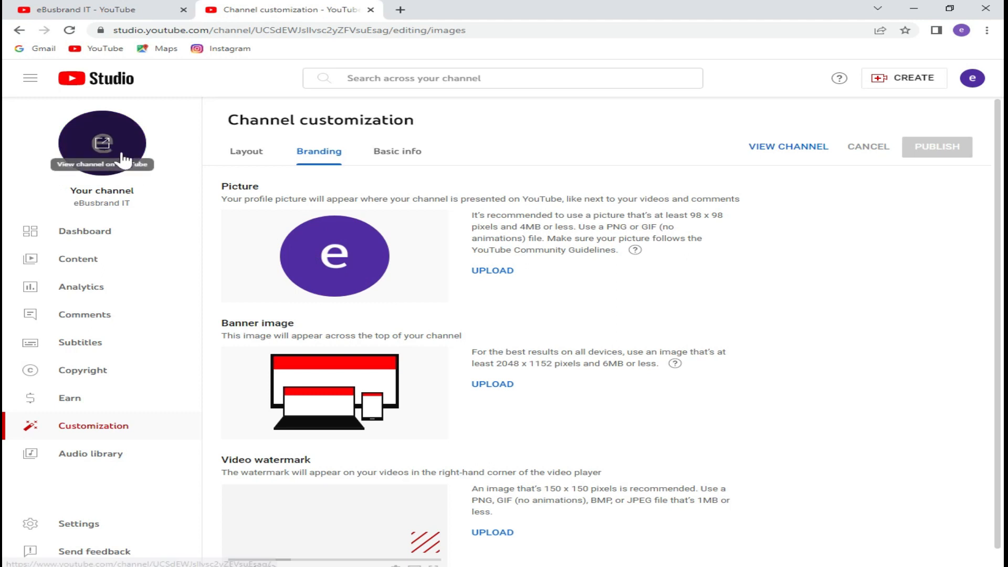
Open a new empty browser tab beside YouTube Studio, ready for an address.
{"action": "scroll", "coordinate": [491, 279], "scroll_direction": "down", "scroll_amount": 1}
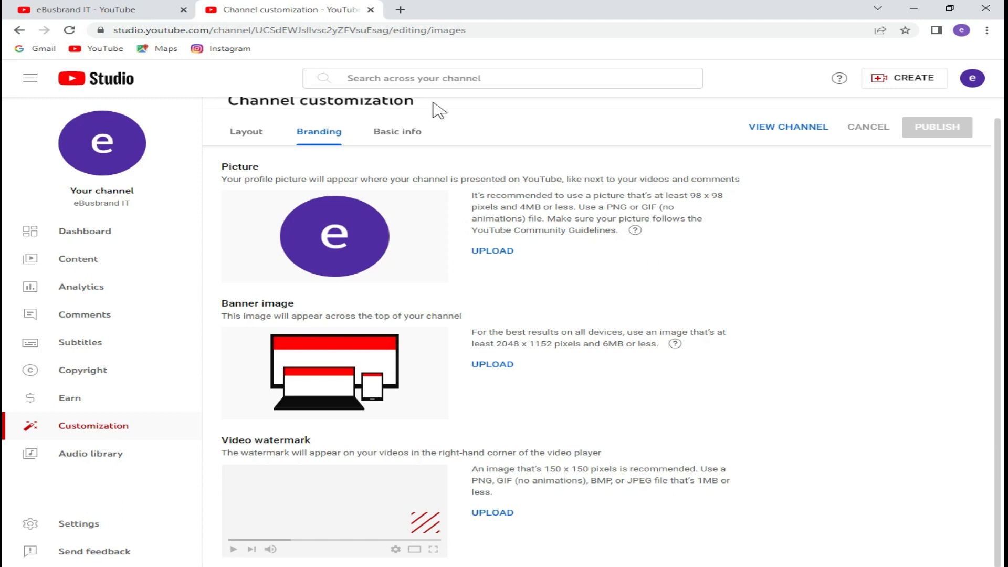
{"action": "left_click", "coordinate": [399, 10]}
{"action": "left_click", "coordinate": [393, 24]}
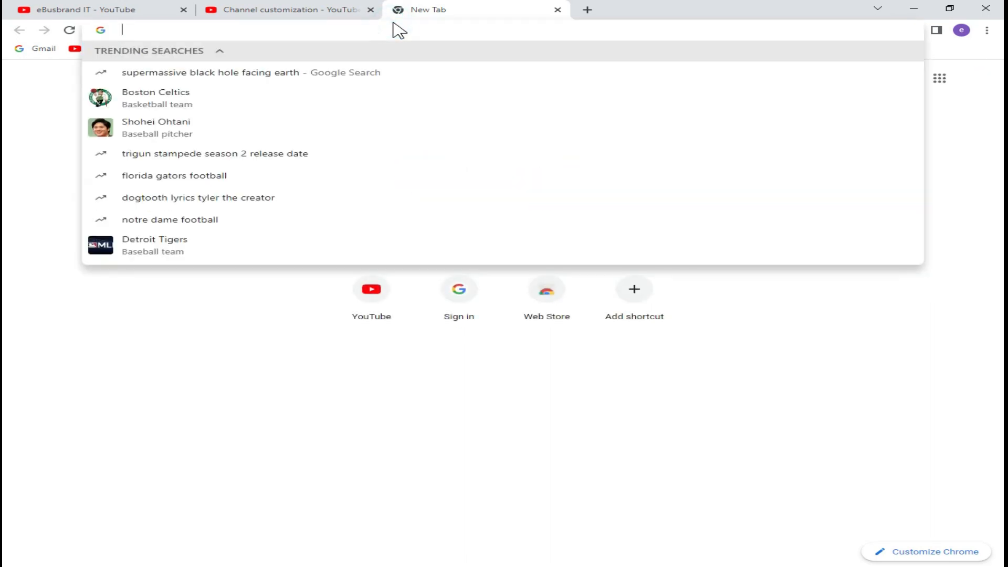
Load canva.com in the new tab.
{"action": "type", "text": "canva"}
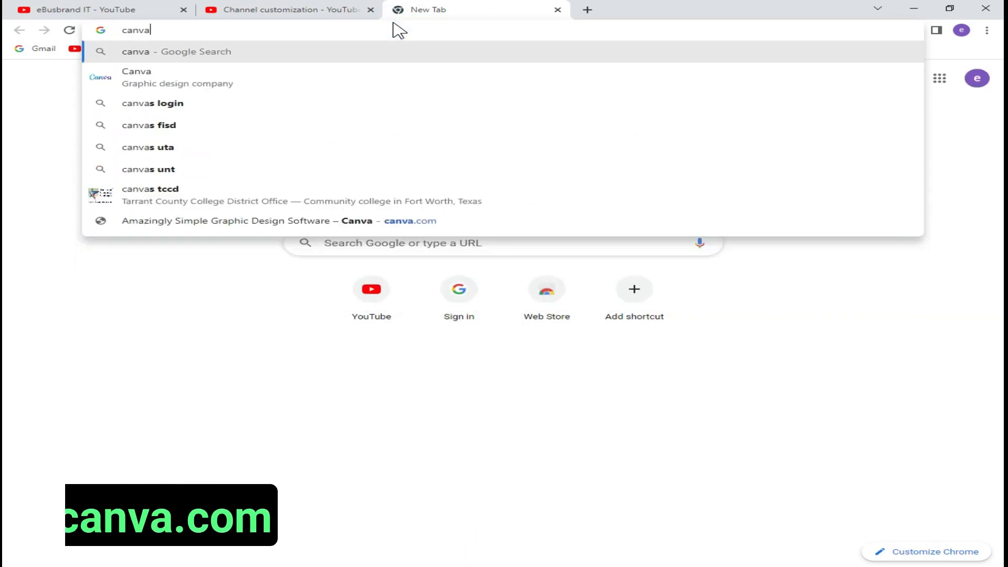
{"action": "type", "text": ".com"}
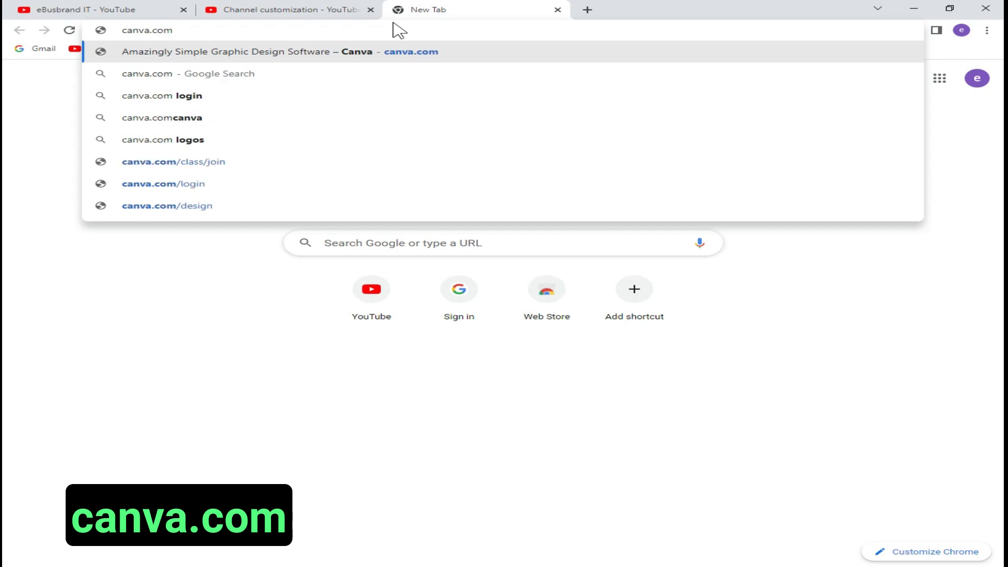
{"action": "key", "text": "Return"}
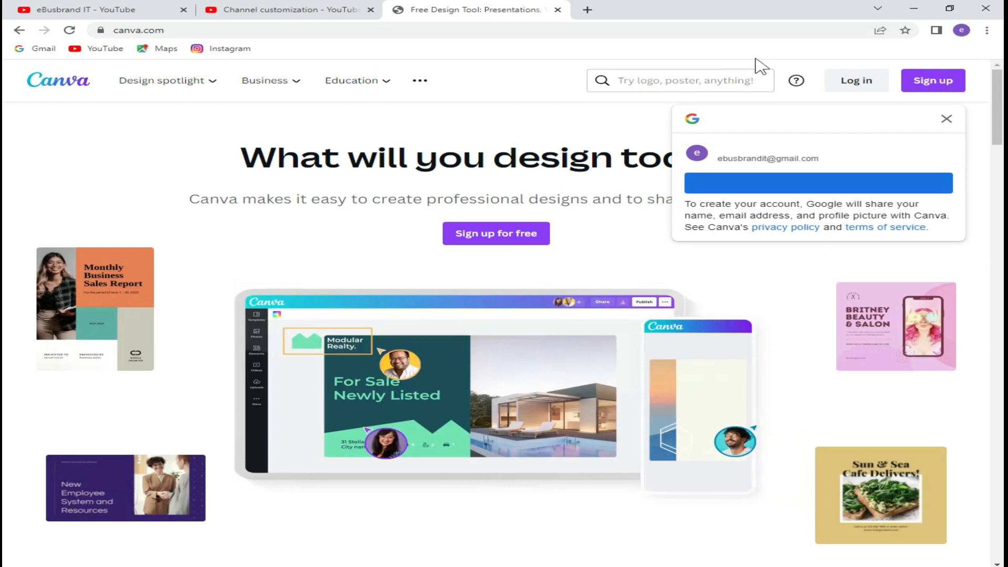
Start a Canva sign-up with email and submit the channel's Gmail address.
{"action": "left_click", "coordinate": [925, 84]}
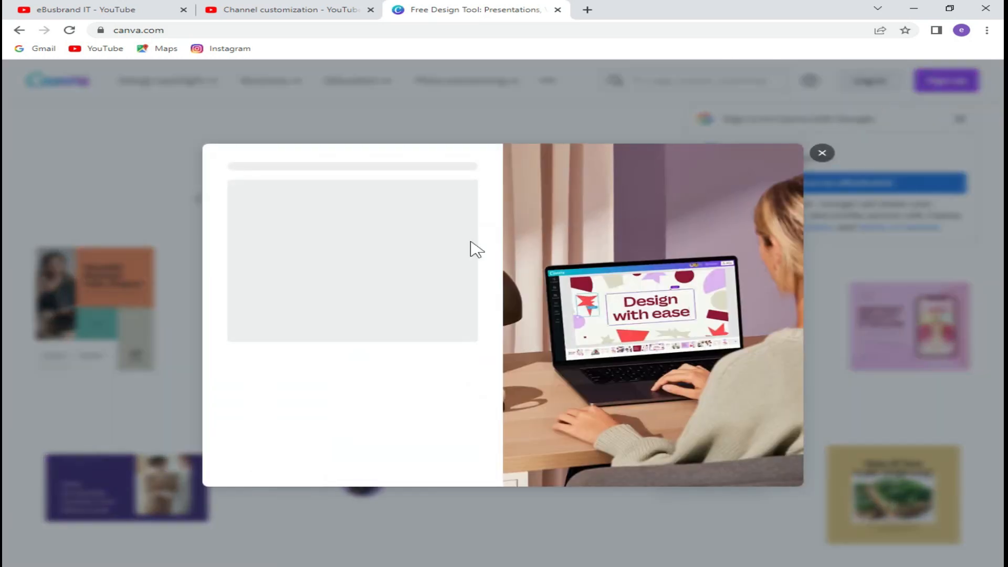
{"action": "left_click", "coordinate": [398, 260]}
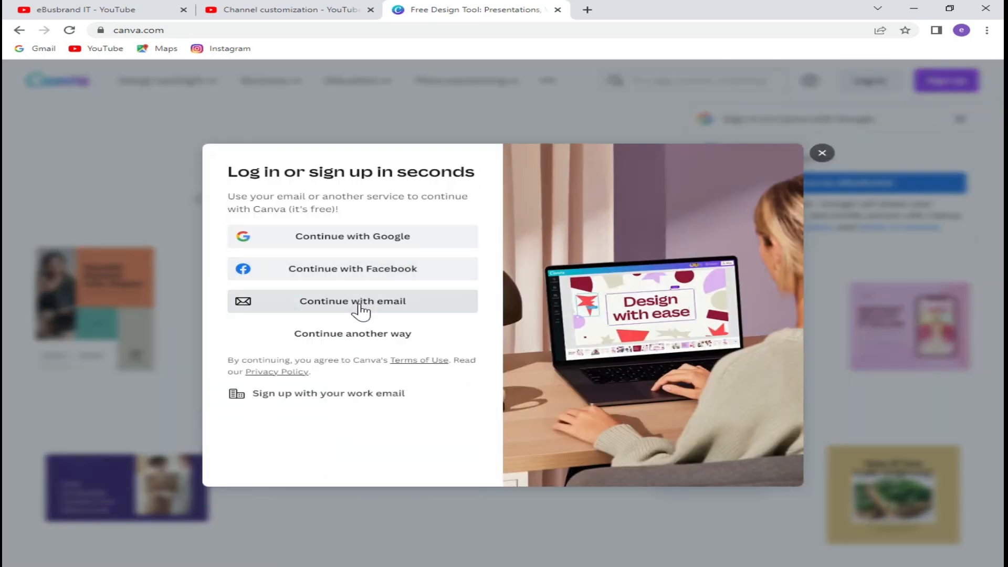
{"action": "left_click", "coordinate": [359, 304]}
{"action": "left_click", "coordinate": [364, 254]}
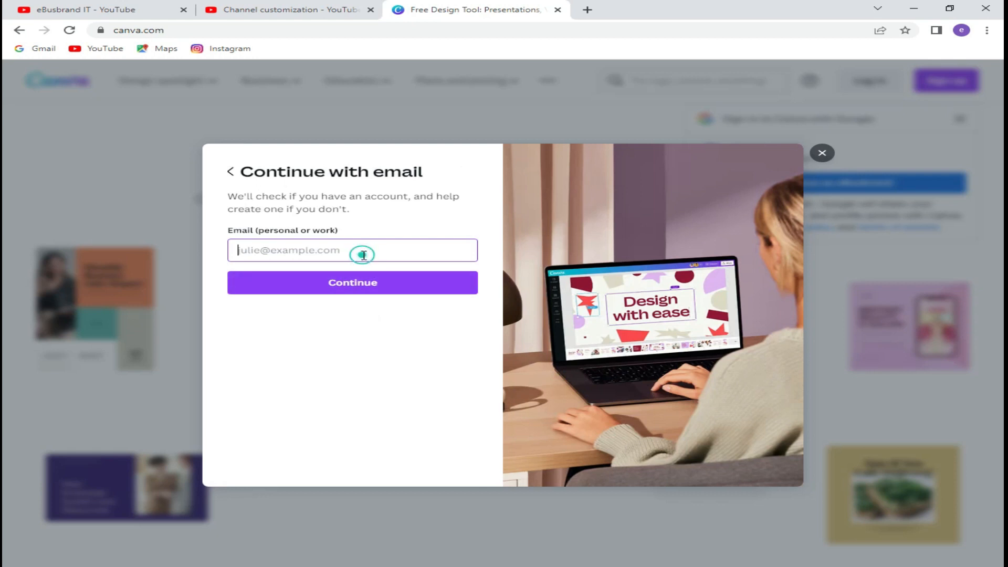
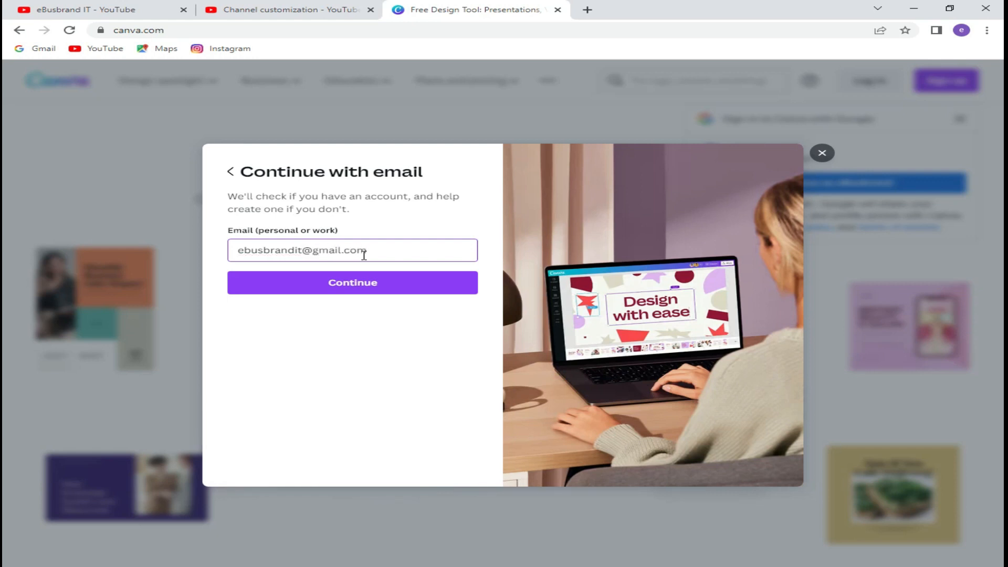
{"action": "left_click", "coordinate": [366, 284]}
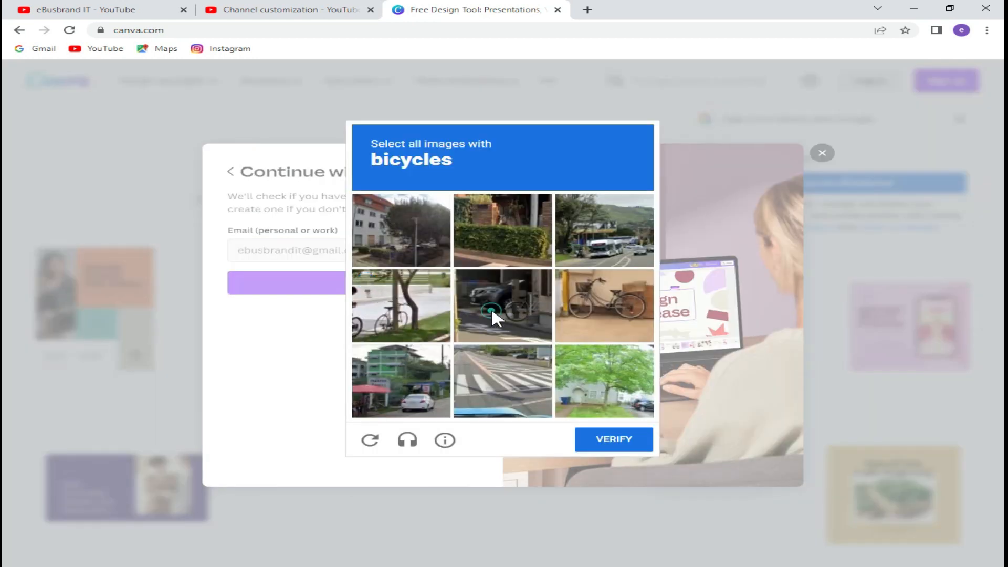
Pass the bicycle image check, enter the channel name and create the account.
{"action": "left_click", "coordinate": [490, 307]}
{"action": "left_click", "coordinate": [414, 318]}
{"action": "left_click", "coordinate": [627, 302]}
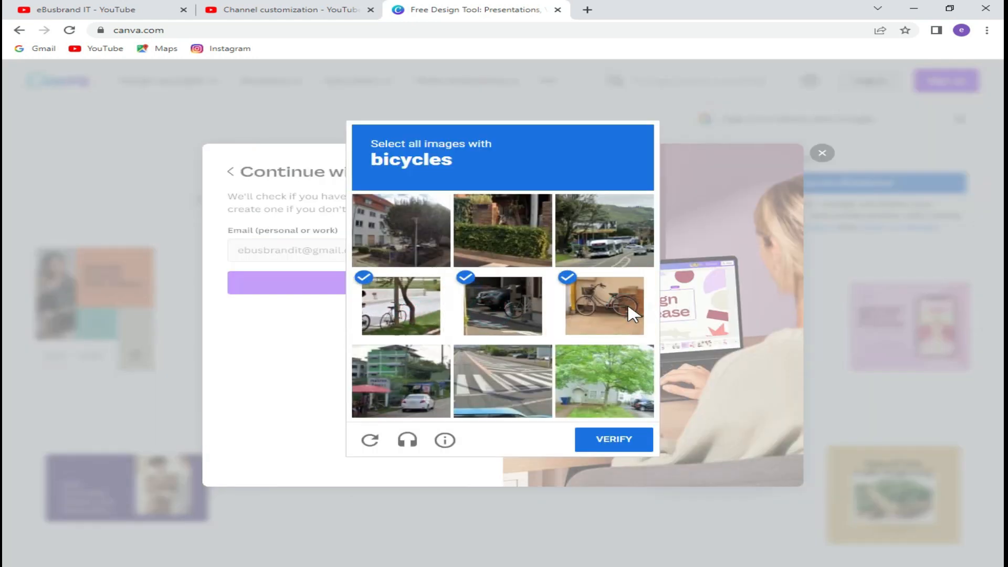
{"action": "left_click", "coordinate": [610, 442]}
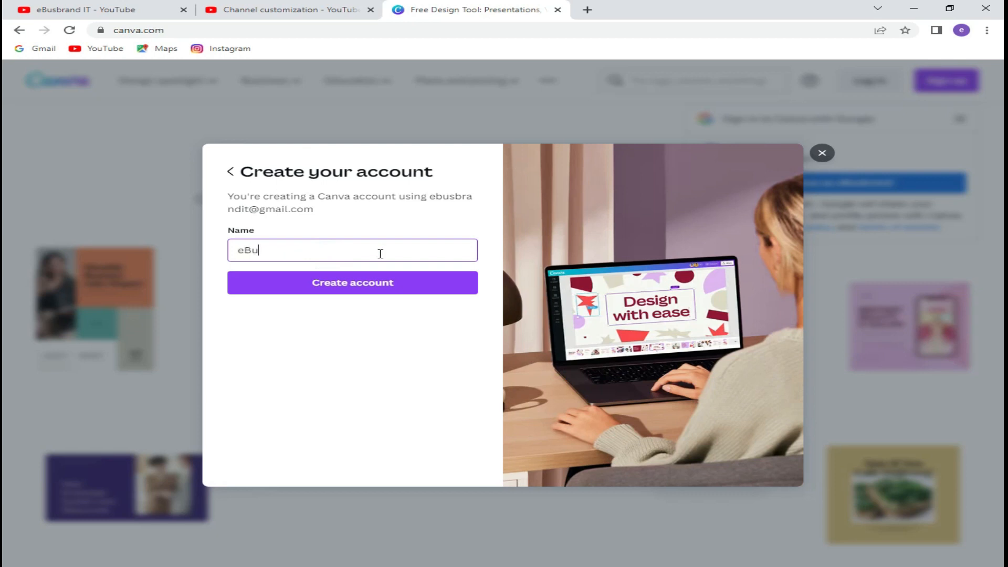
{"action": "type", "text": "eBusbrand"}
{"action": "left_click", "coordinate": [378, 282]}
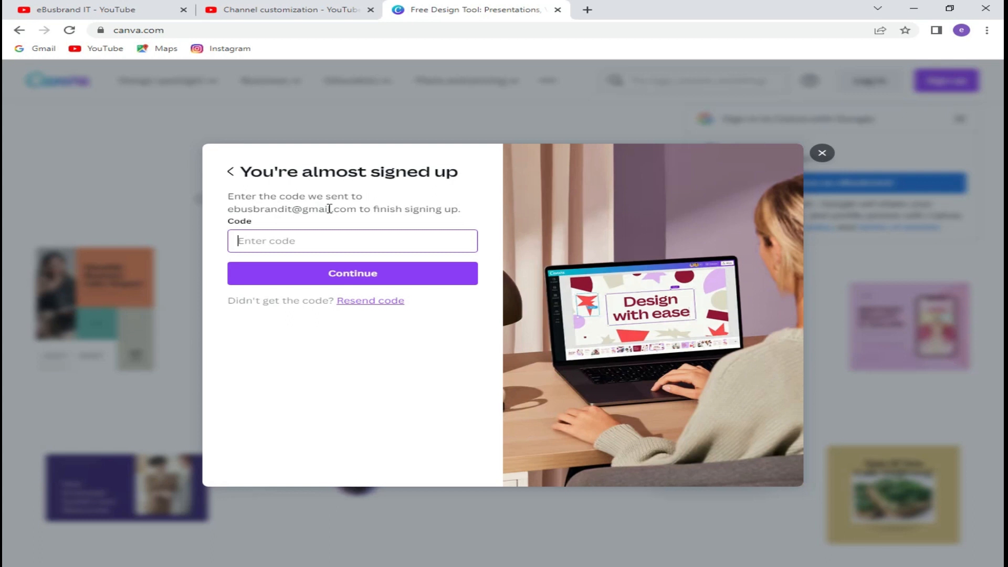
Open gmail.com in a new browser tab.
{"action": "left_click", "coordinate": [584, 10]}
{"action": "left_click", "coordinate": [539, 27]}
{"action": "type", "text": "gmail.com"}
{"action": "key", "text": "Return"}
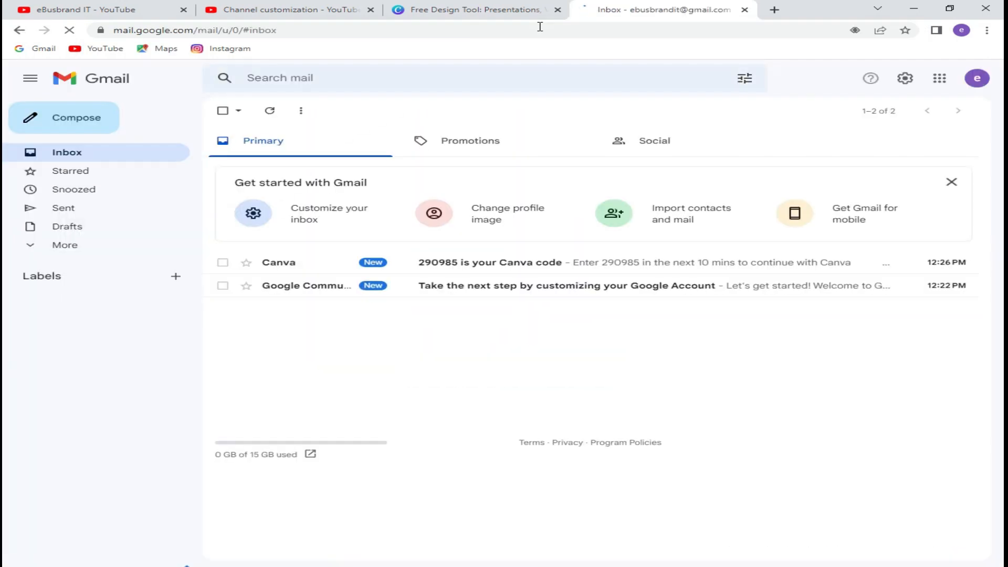
Copy the verification code from Canva's Gmail message and return to Canva's code field.
{"action": "left_click", "coordinate": [481, 299]}
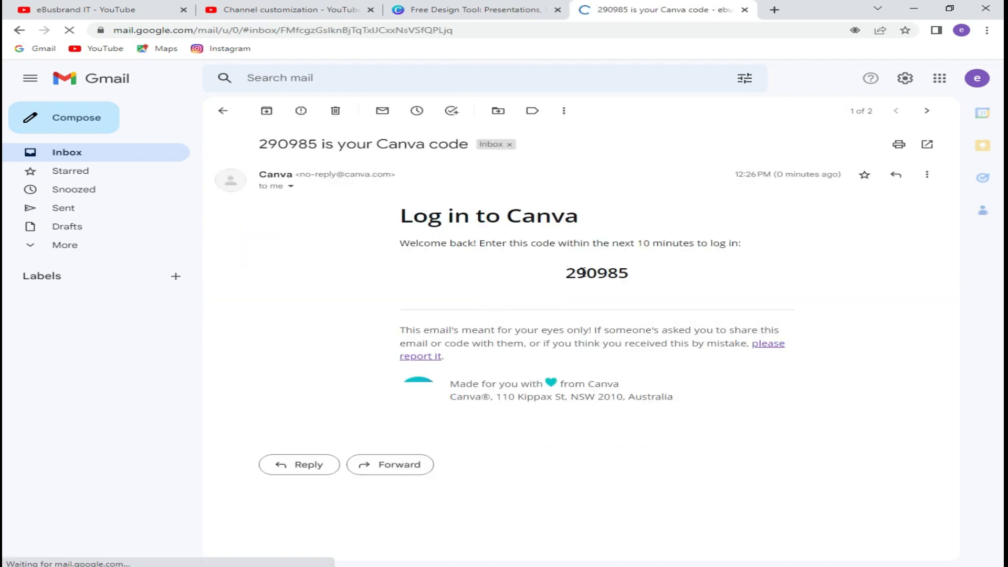
{"action": "double_click", "coordinate": [583, 272]}
{"action": "right_click", "coordinate": [585, 273]}
{"action": "left_click", "coordinate": [597, 279]}
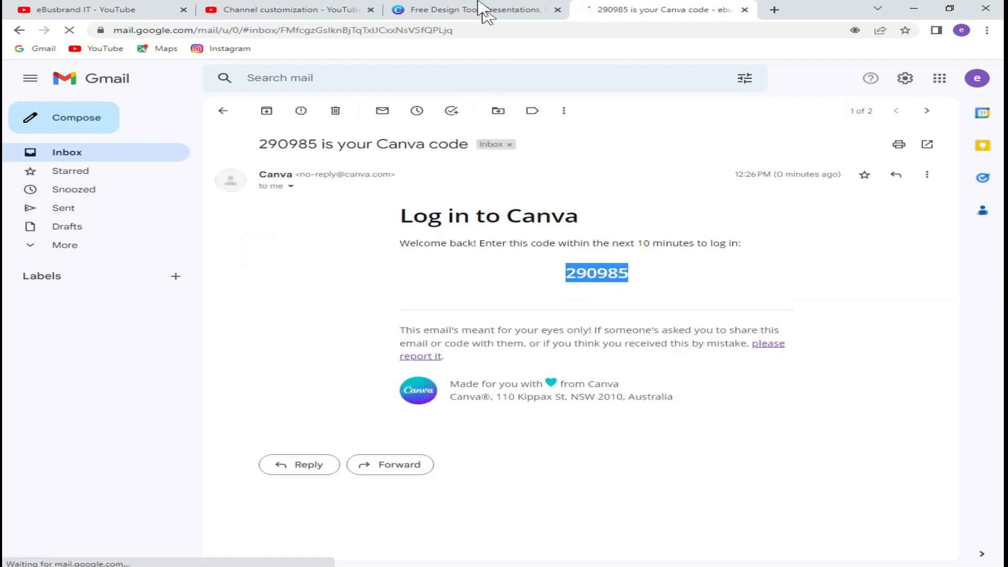
{"action": "left_click", "coordinate": [478, 10]}
{"action": "right_click", "coordinate": [332, 243]}
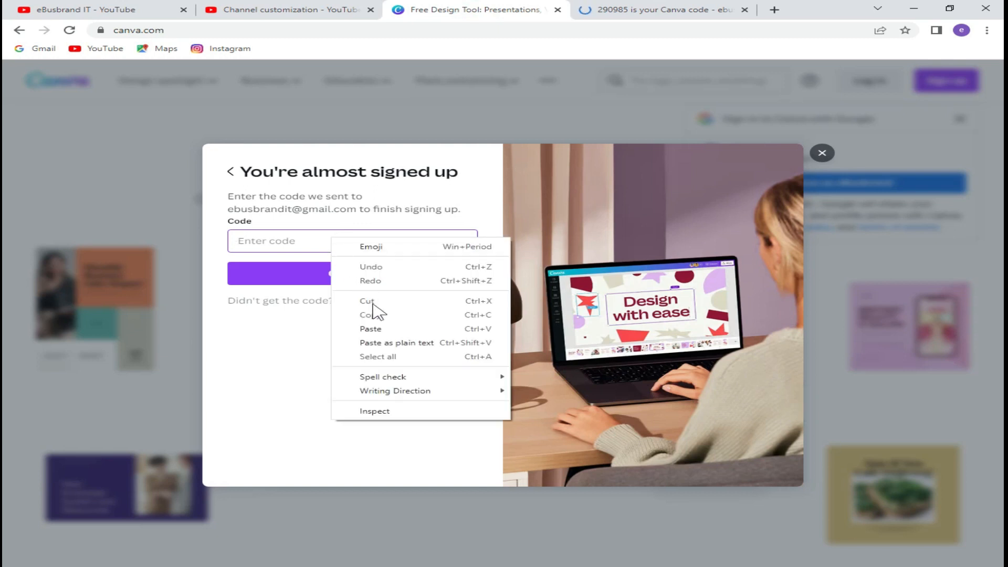
Paste the verification code, choose personal use and skip the Canva Pro trial.
{"action": "left_click", "coordinate": [378, 328]}
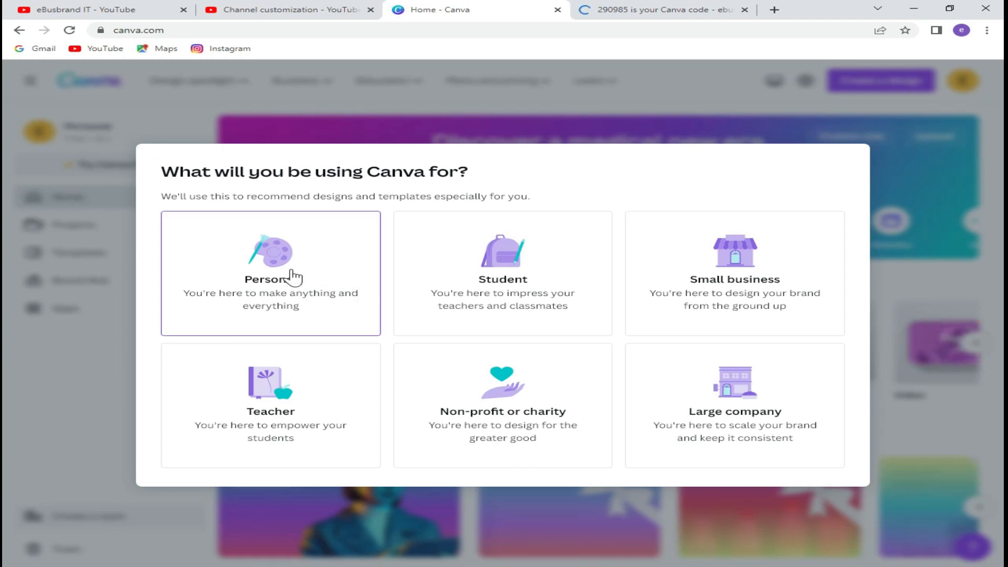
{"action": "left_click", "coordinate": [293, 270]}
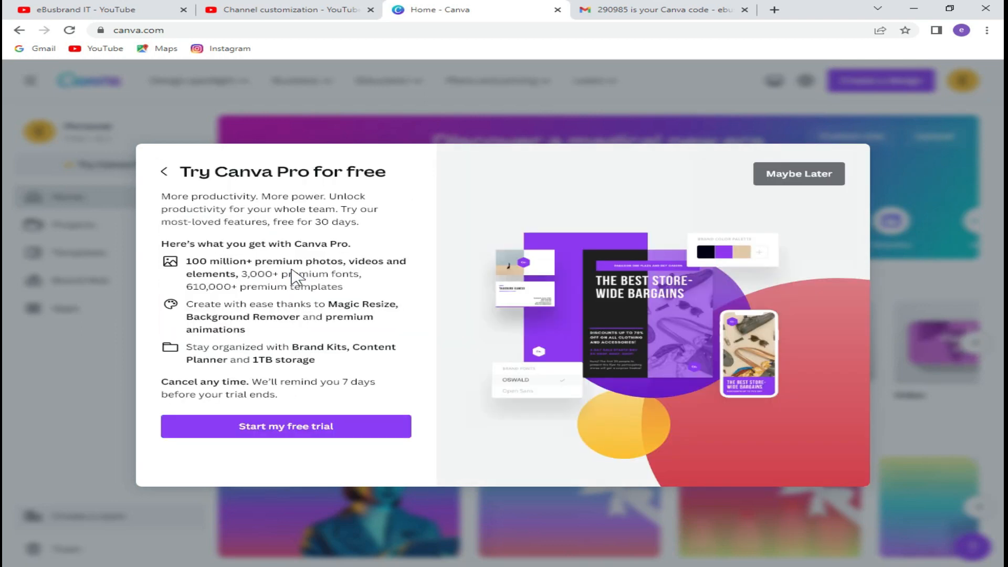
{"action": "left_click", "coordinate": [815, 184]}
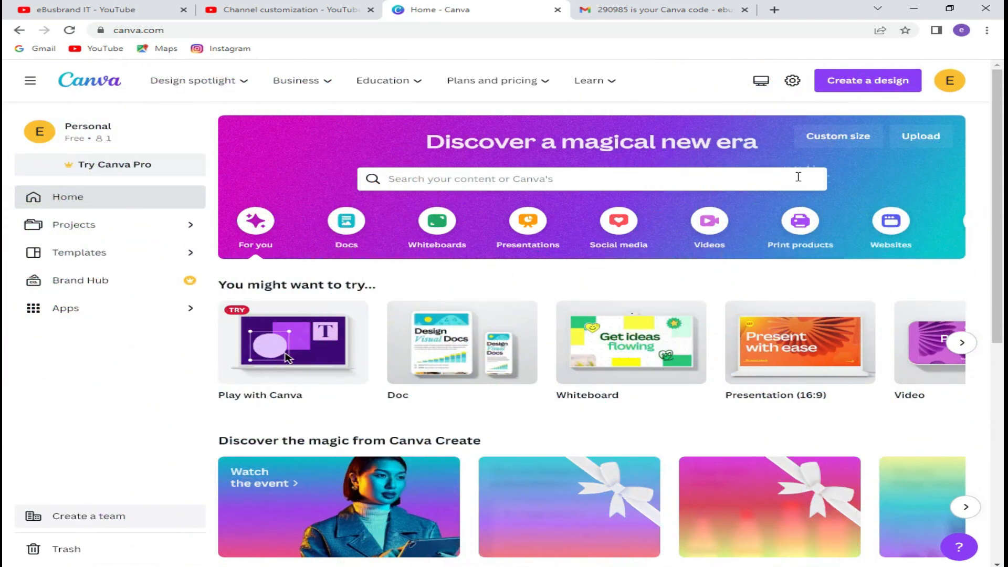
Create a new custom-size design of 800 × 800 px.
{"action": "left_click", "coordinate": [882, 84]}
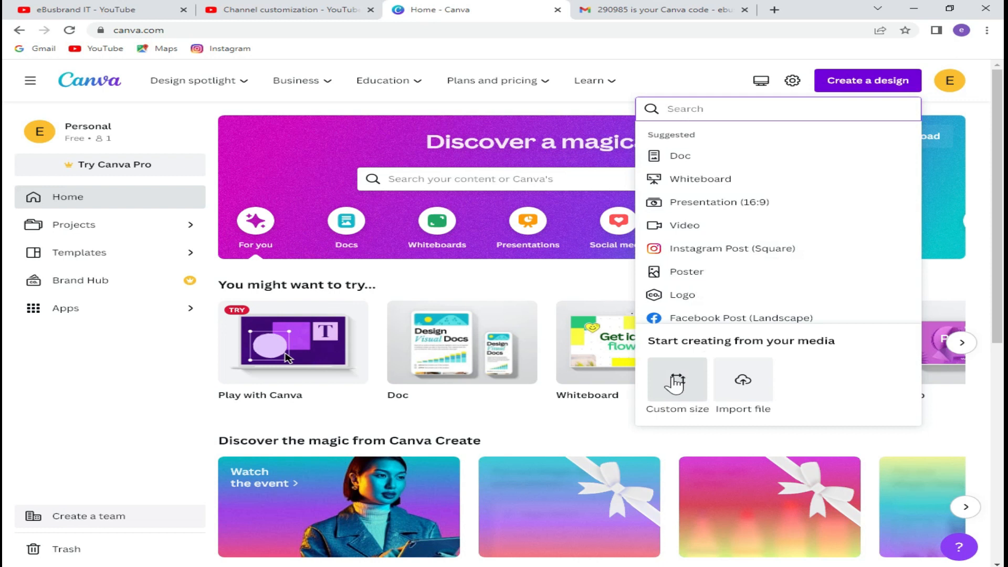
{"action": "left_click", "coordinate": [675, 384]}
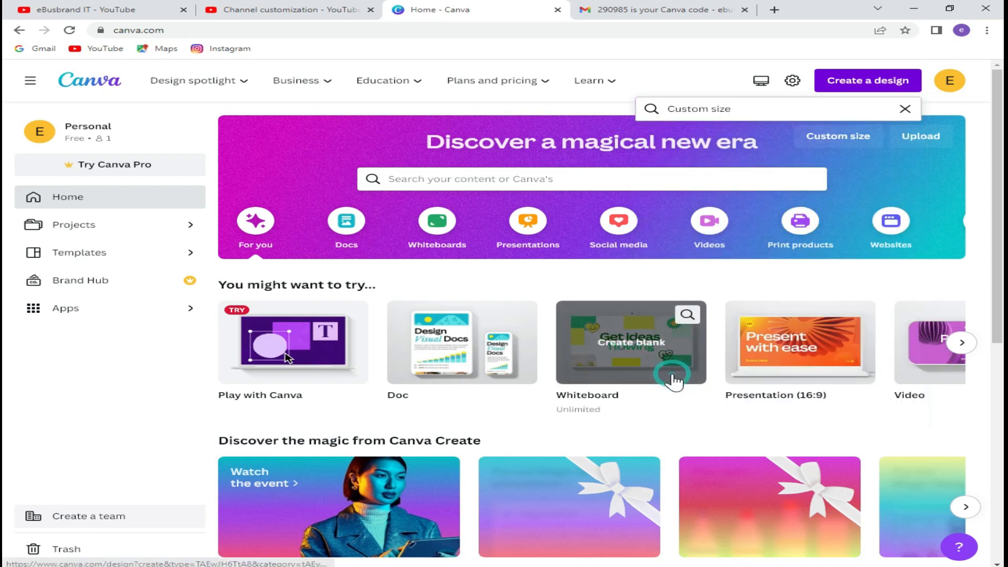
{"action": "left_click", "coordinate": [709, 160]}
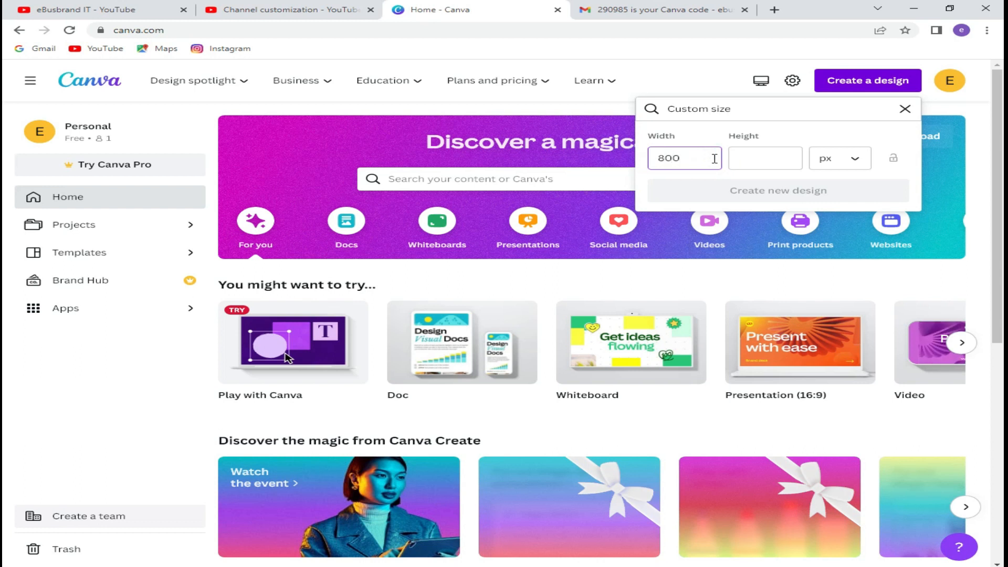
{"action": "left_click", "coordinate": [756, 158]}
{"action": "type", "text": "800"}
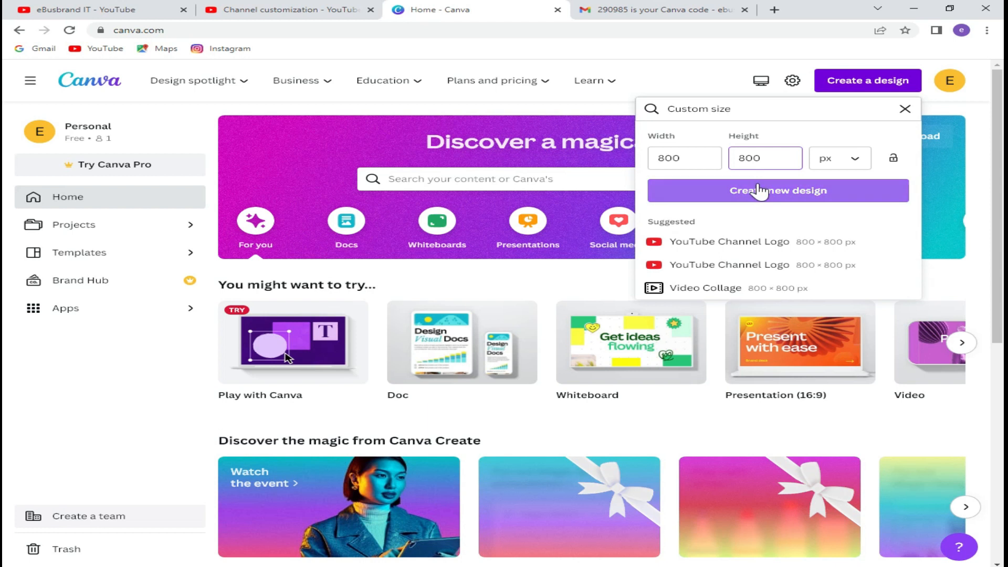
{"action": "left_click", "coordinate": [742, 190]}
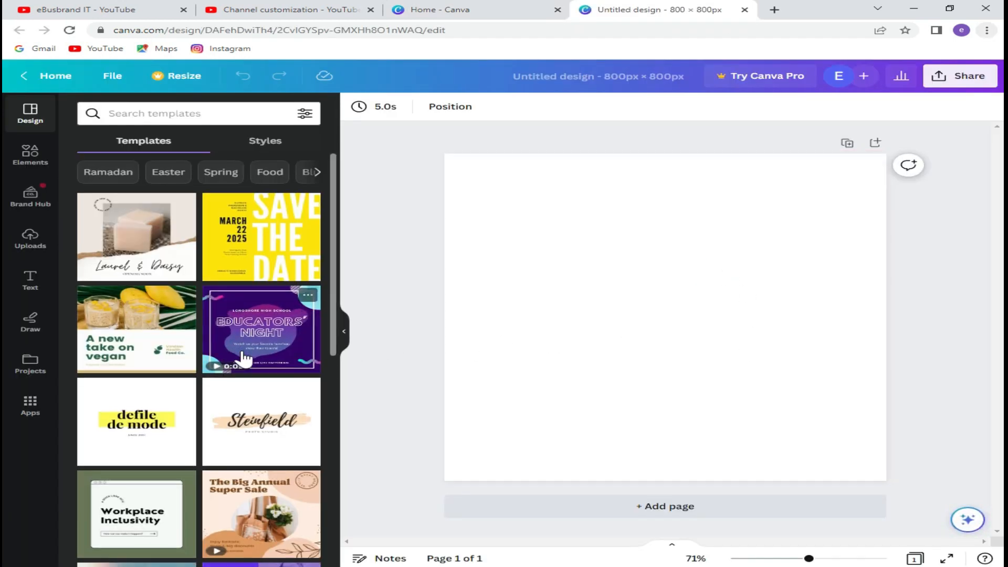
Apply the Light Studio template and replace LIGHT with EBUSBRAND, widening the text and black bar.
{"action": "scroll", "coordinate": [241, 355], "scroll_direction": "down", "scroll_amount": 4}
{"action": "scroll", "coordinate": [244, 359], "scroll_direction": "down", "scroll_amount": 5}
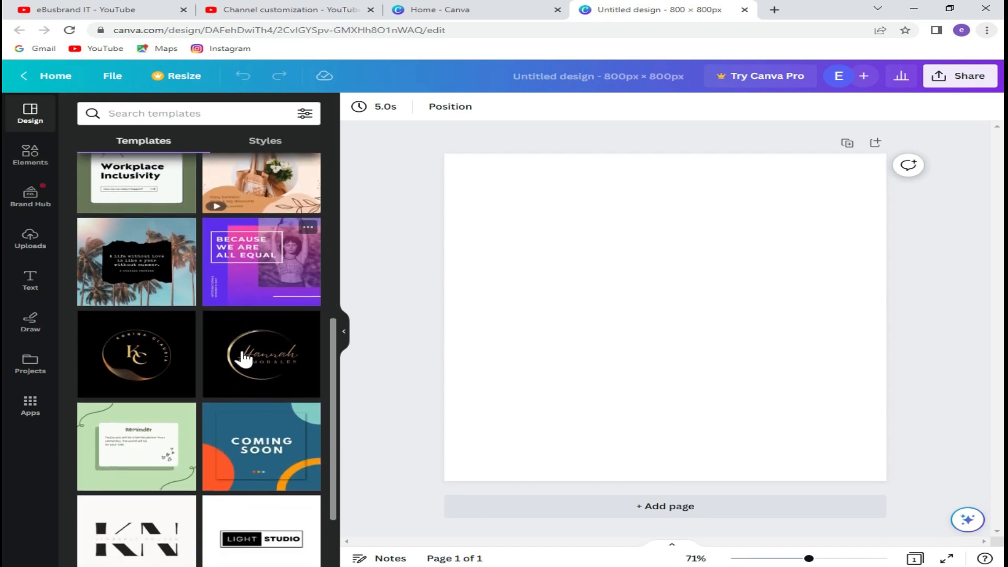
{"action": "scroll", "coordinate": [253, 386], "scroll_direction": "down", "scroll_amount": 1}
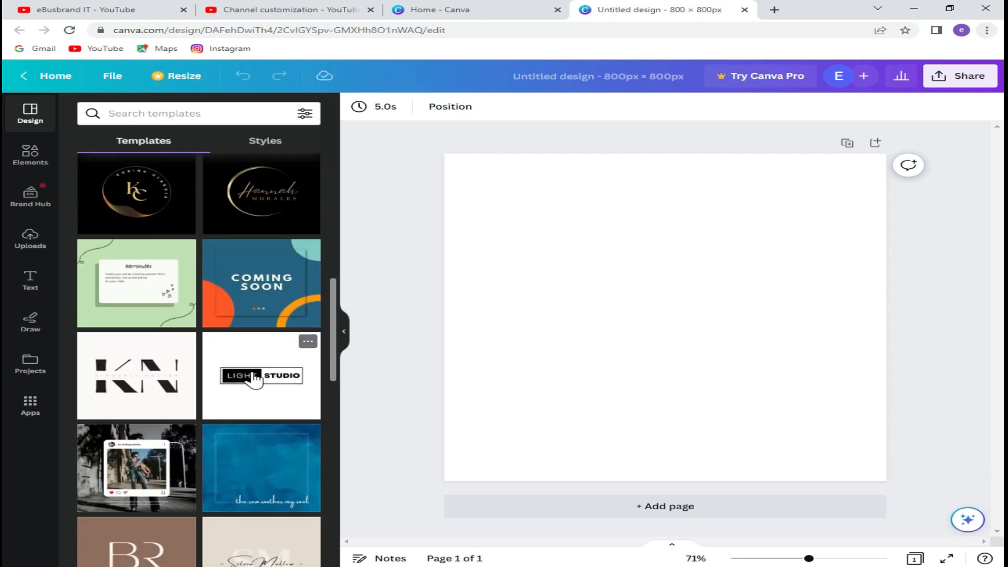
{"action": "left_click", "coordinate": [253, 379]}
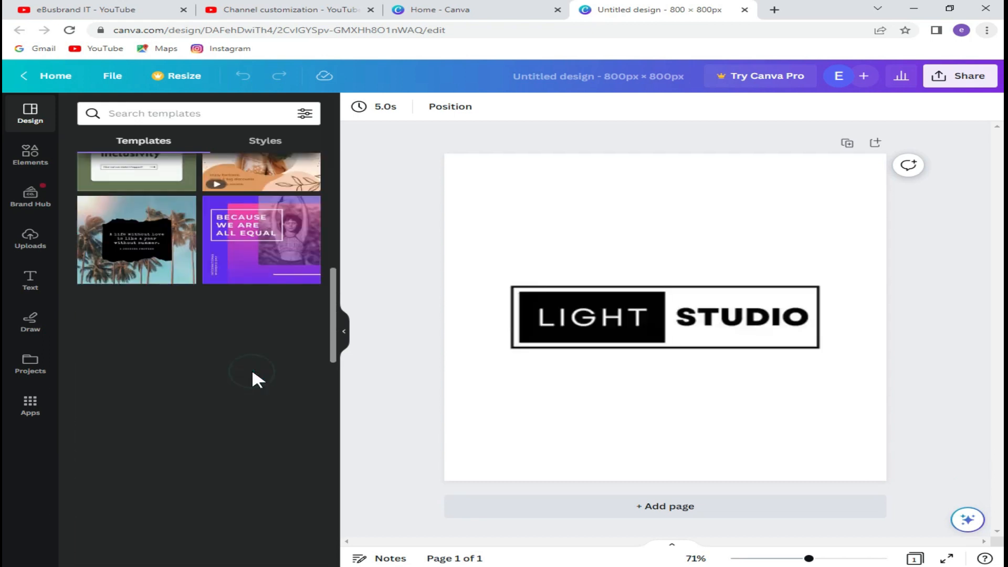
{"action": "double_click", "coordinate": [577, 313]}
{"action": "type", "text": "EBUSBRAND"}
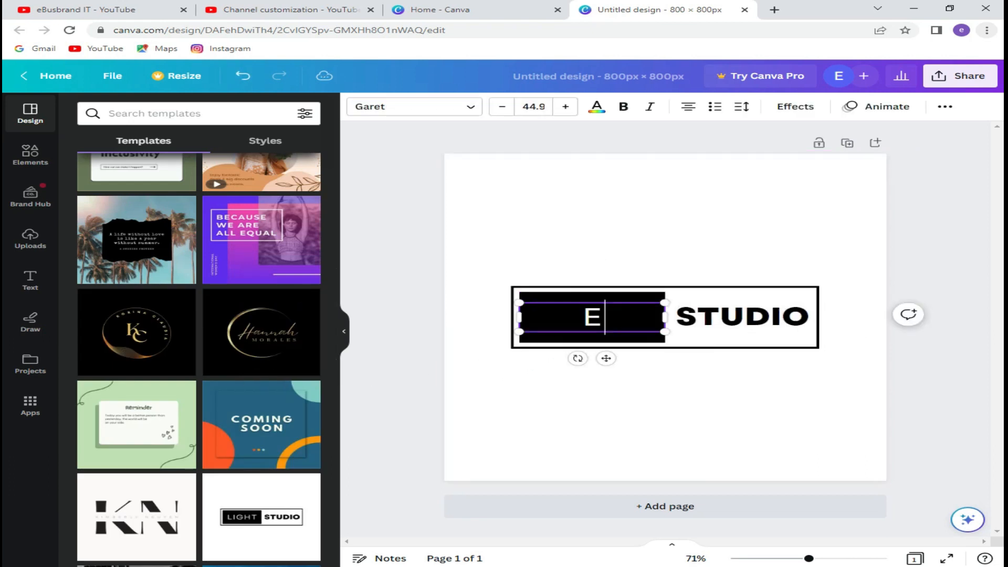
{"action": "key", "text": "ctrl+a"}
{"action": "left_click_drag", "start_coordinate": [666, 333], "coordinate": [776, 333]}
{"action": "left_click", "coordinate": [590, 304]}
{"action": "left_click_drag", "start_coordinate": [665, 317], "coordinate": [752, 316]}
Replace STUDIO with IT and shift it to the right.
{"action": "double_click", "coordinate": [785, 320]}
{"action": "type", "text": "IT"}
{"action": "key", "text": "ctrl+a"}
{"action": "left_click_drag", "start_coordinate": [664, 317], "coordinate": [752, 317]}
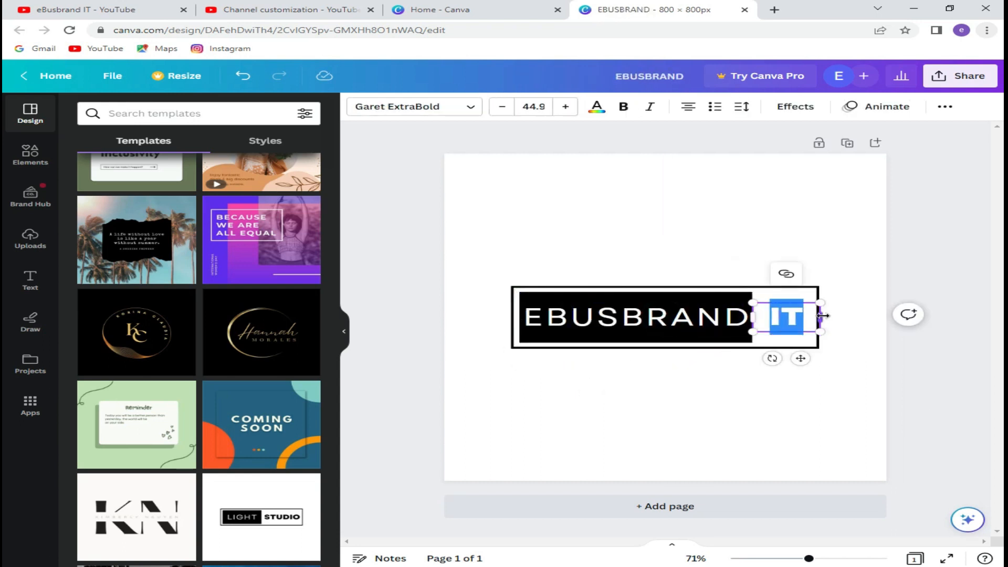
Colour the EBUSBRAND lettering orange and widen the black bar to fit the text.
{"action": "double_click", "coordinate": [698, 321]}
{"action": "left_click", "coordinate": [599, 108]}
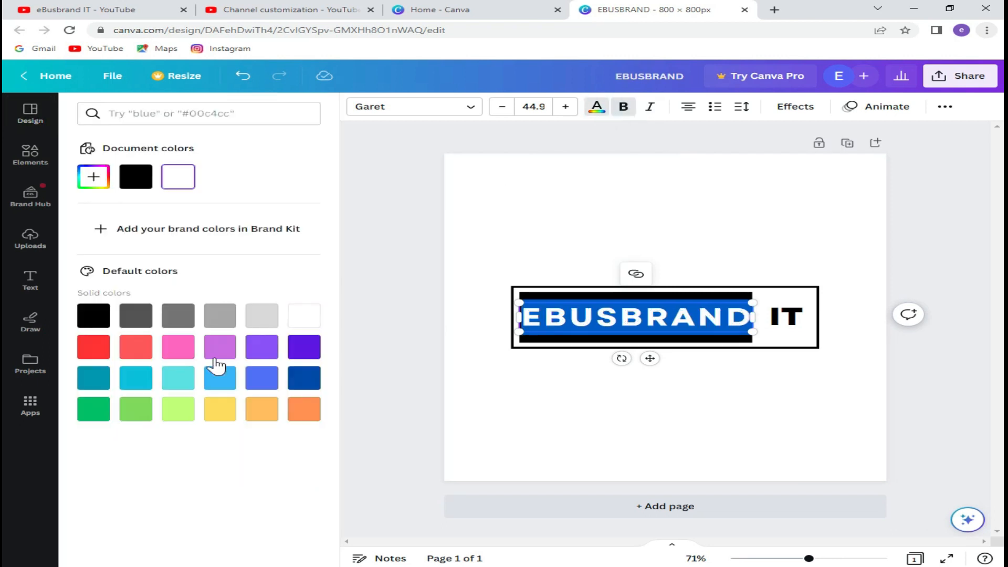
{"action": "left_click", "coordinate": [178, 409]}
{"action": "left_click", "coordinate": [303, 409]}
{"action": "left_click", "coordinate": [528, 297]}
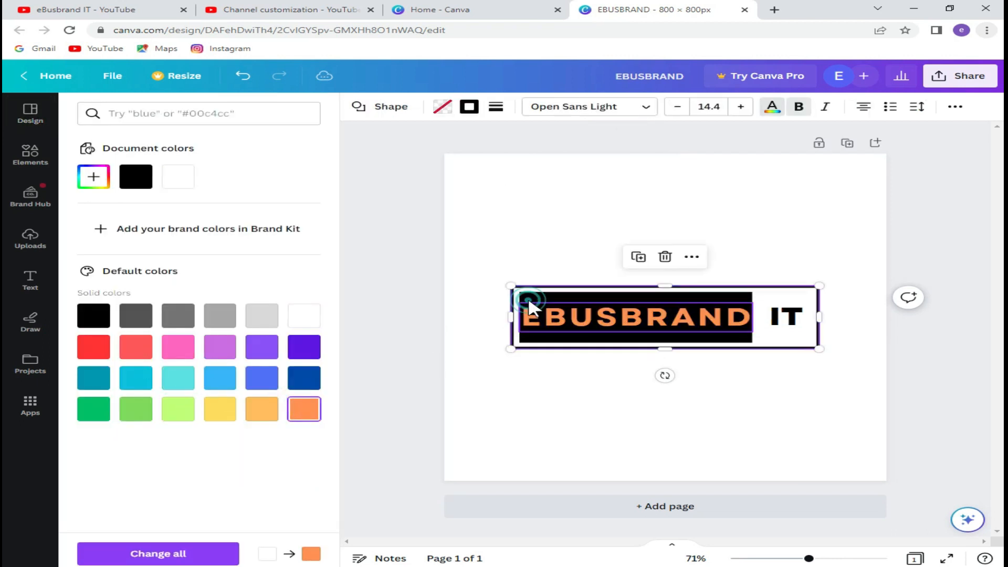
{"action": "mouse_move", "coordinate": [754, 317]}
{"action": "left_mouse_down"}
{"action": "mouse_move", "coordinate": [772, 315]}
{"action": "mouse_move", "coordinate": [761, 313]}
{"action": "left_mouse_up"}
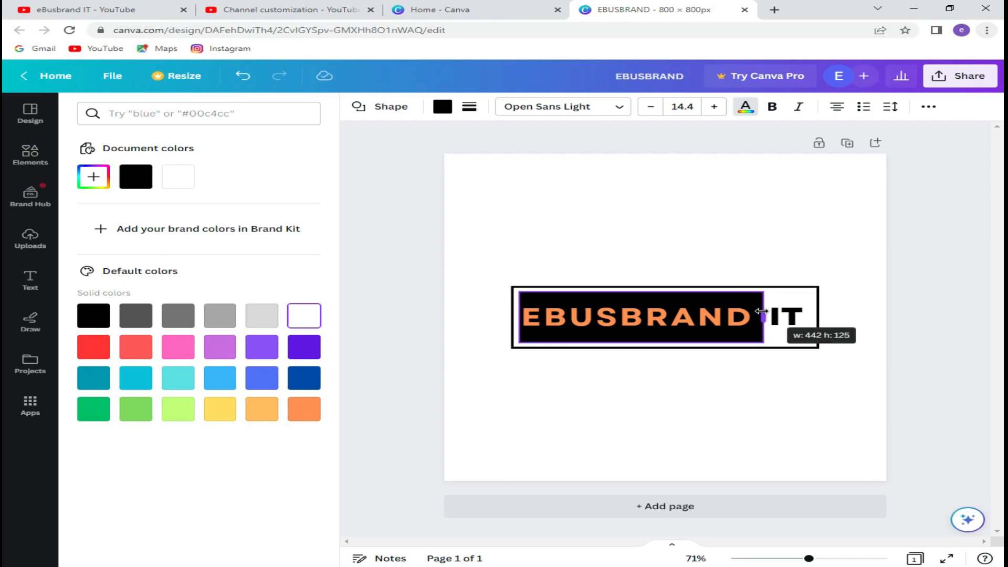
{"action": "left_click", "coordinate": [652, 317]}
{"action": "left_click", "coordinate": [683, 387]}
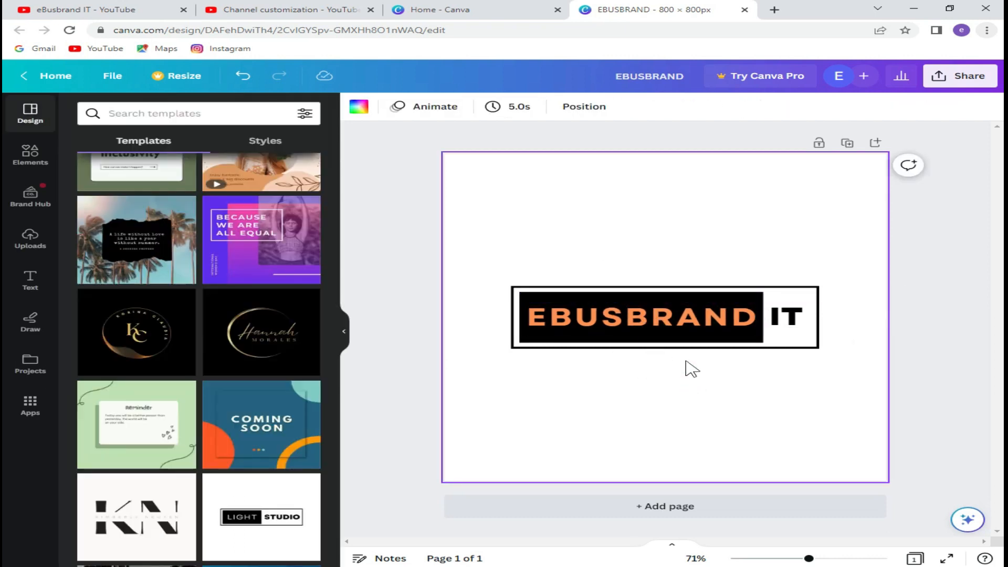
{"action": "left_click", "coordinate": [968, 80]}
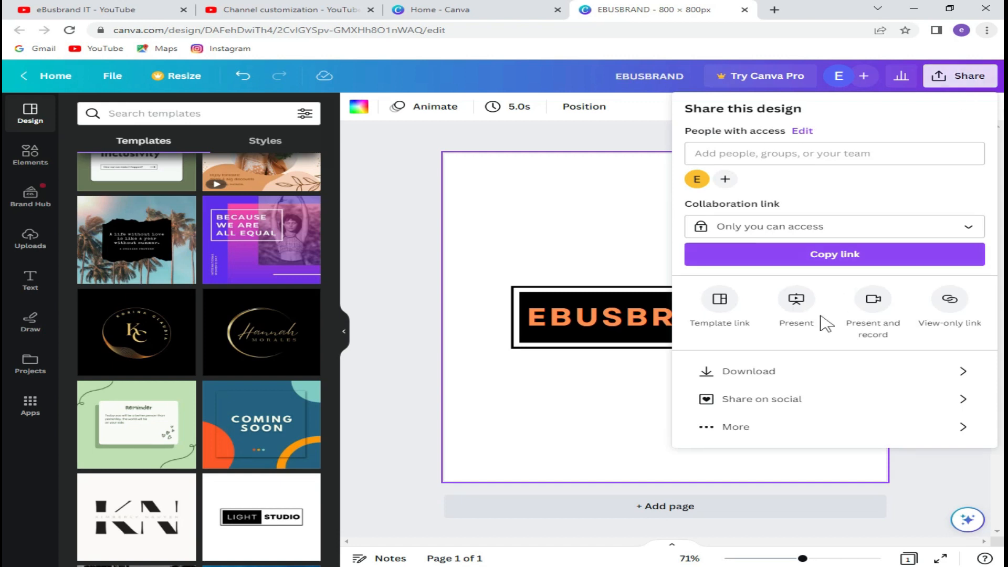
Download the logo design as a JPG file.
{"action": "left_click", "coordinate": [768, 374]}
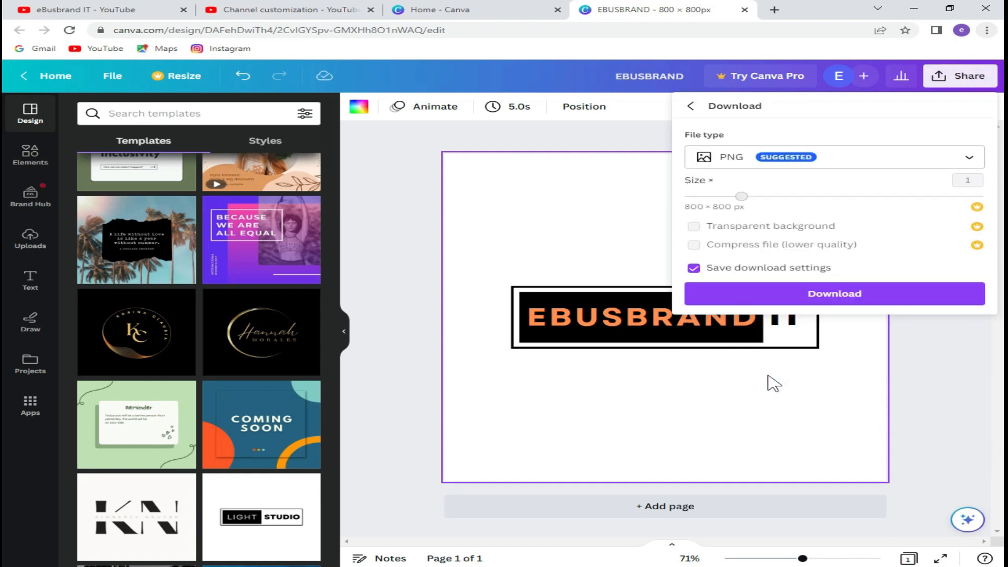
{"action": "left_click", "coordinate": [775, 159]}
{"action": "left_click", "coordinate": [760, 194]}
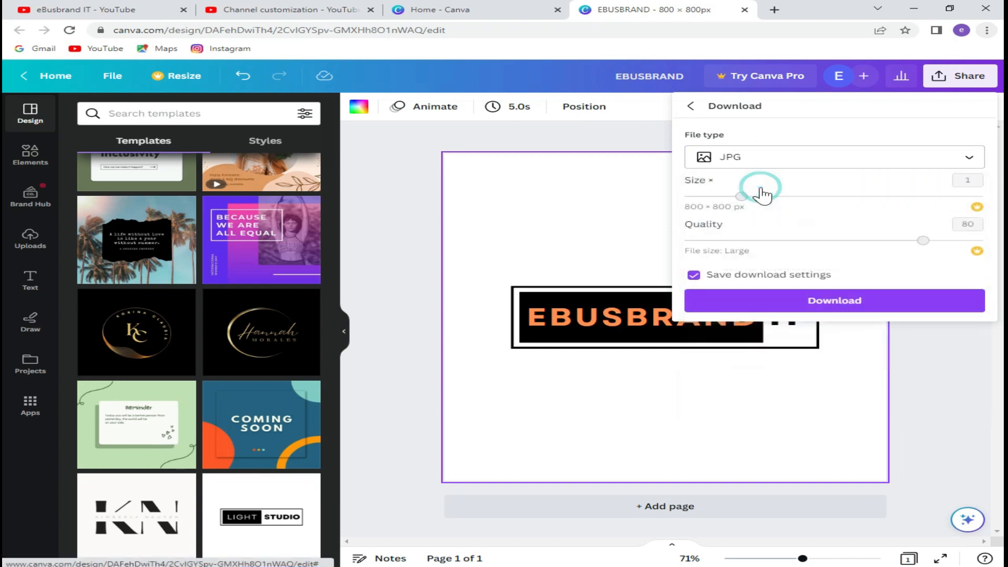
{"action": "left_click", "coordinate": [758, 302]}
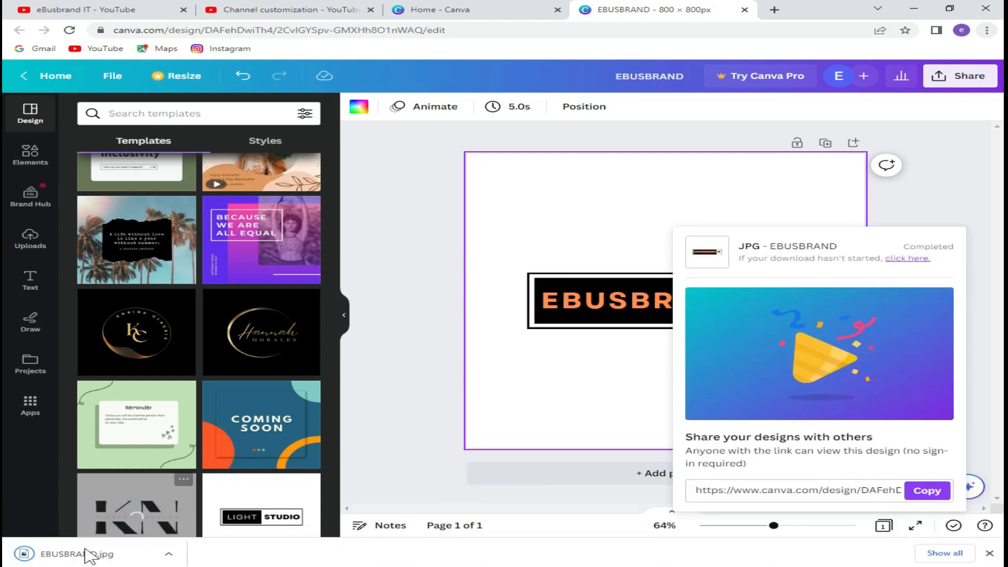
Show EBUSBRAND.jpg in its folder and open it to preview.
{"action": "left_click", "coordinate": [169, 554]}
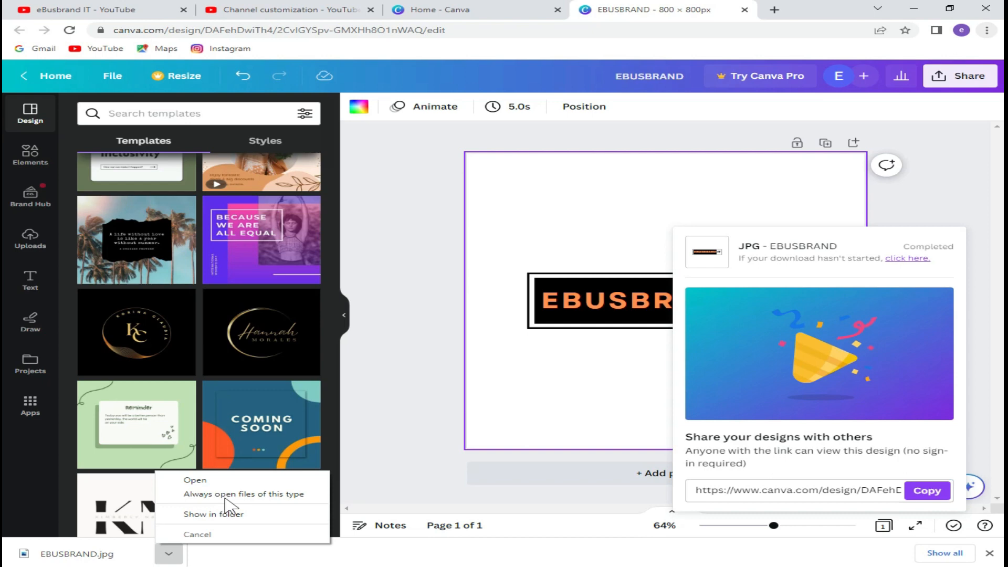
{"action": "left_click", "coordinate": [231, 512]}
{"action": "double_click", "coordinate": [395, 192]}
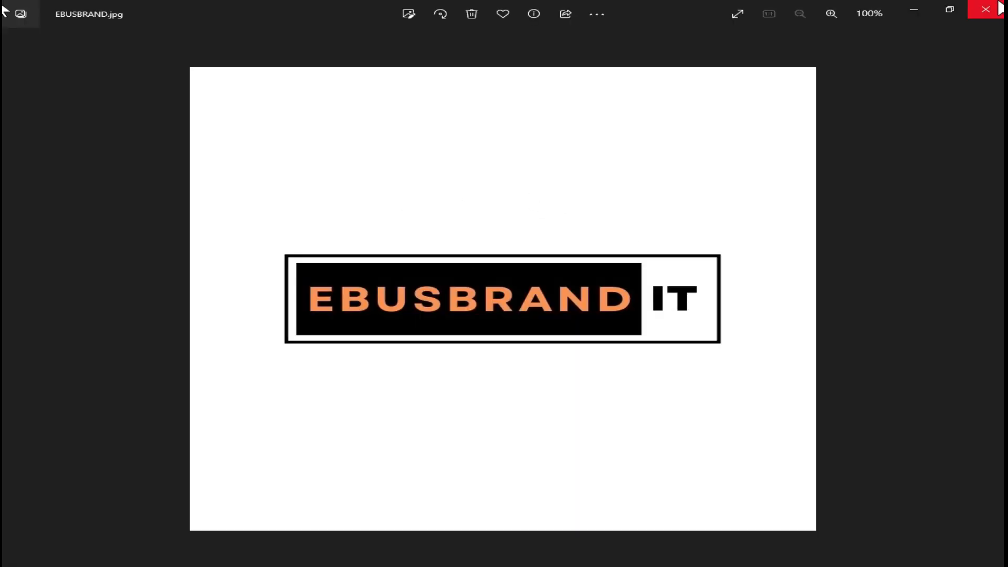
Close the preview, move EBUSBRAND.jpg to the Desktop, and return to Channel customization.
{"action": "left_click", "coordinate": [985, 9]}
{"action": "left_click_drag", "start_coordinate": [382, 197], "coordinate": [265, 283]}
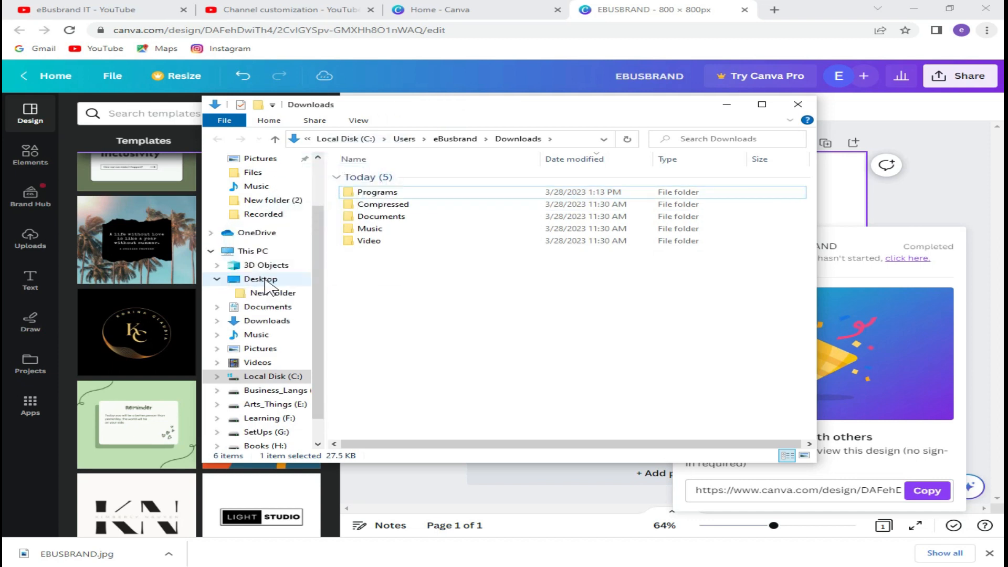
{"action": "left_click", "coordinate": [726, 104]}
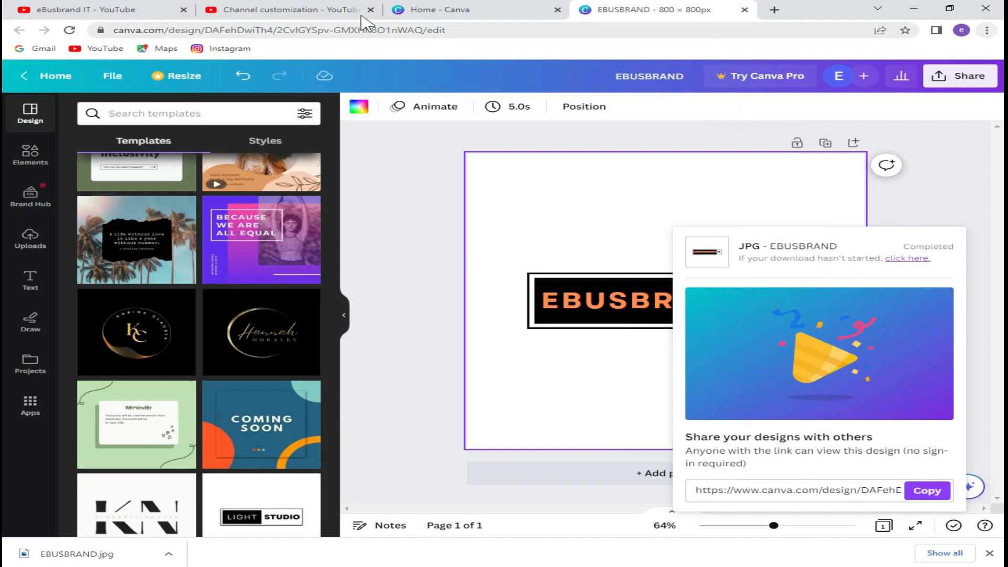
{"action": "left_click", "coordinate": [324, 9]}
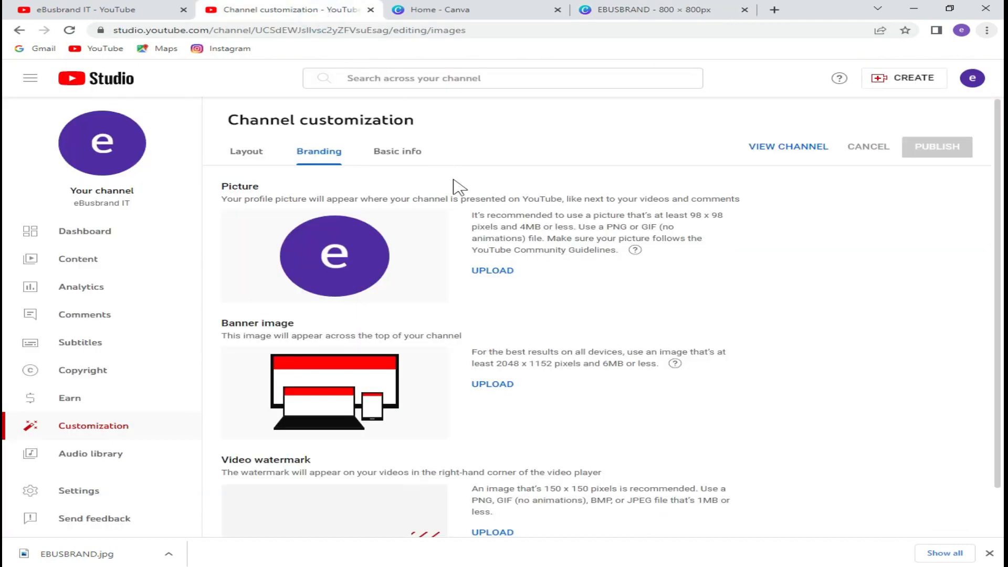
Upload EBUSBRAND.jpg from the Desktop as the channel profile picture and accept the crop.
{"action": "scroll", "coordinate": [487, 272], "scroll_direction": "down", "scroll_amount": 1}
{"action": "left_click", "coordinate": [496, 218]}
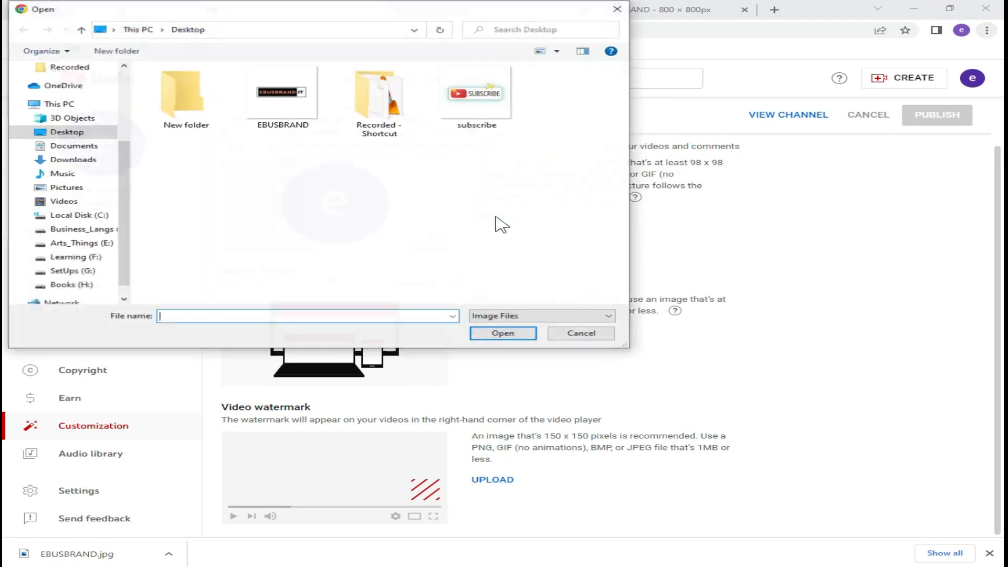
{"action": "left_click", "coordinate": [289, 112]}
{"action": "left_click", "coordinate": [491, 335]}
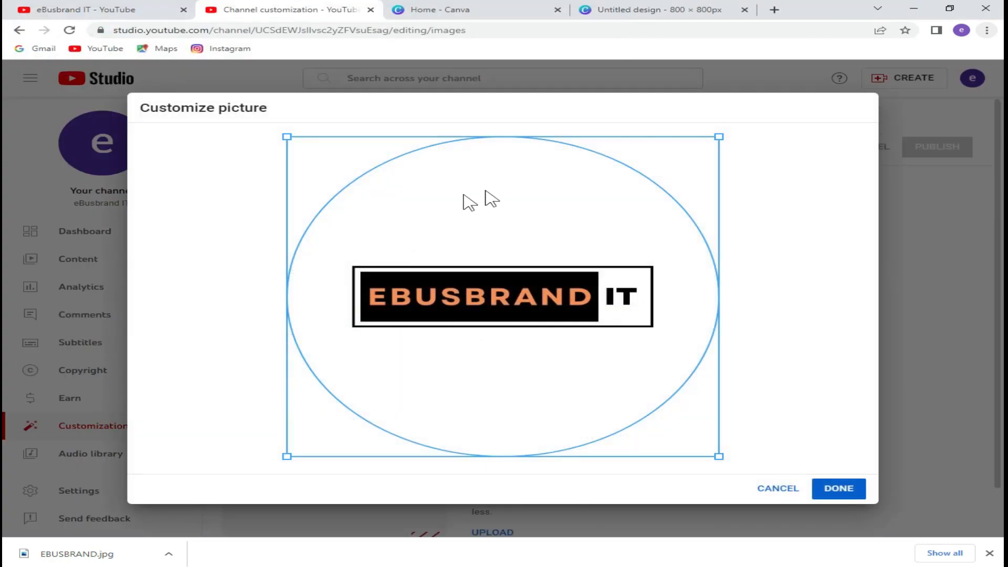
{"action": "left_click", "coordinate": [847, 491]}
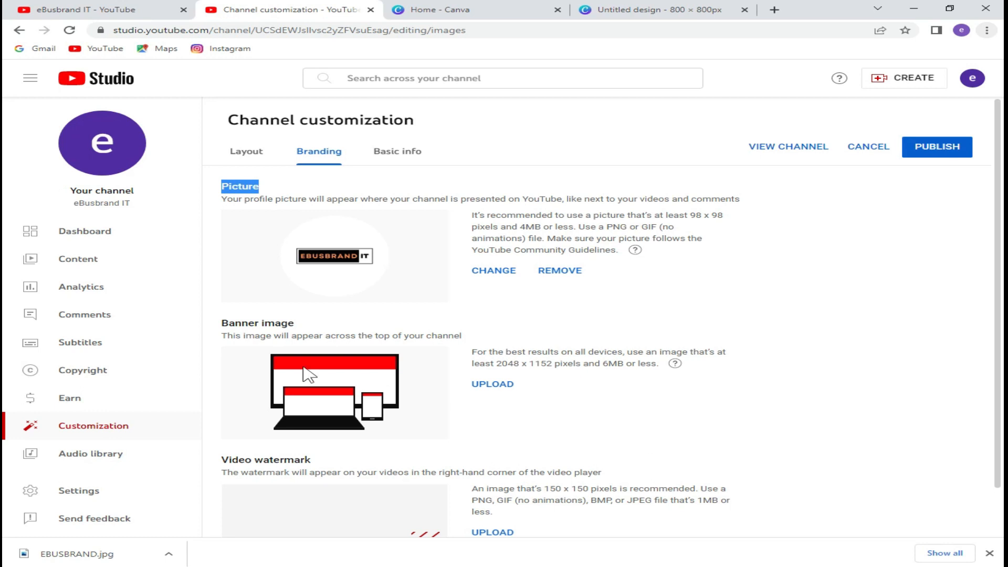
Copy the recommended 2048 pixel banner width from the Banner image guidance.
{"action": "left_click_drag", "start_coordinate": [226, 327], "coordinate": [304, 329]}
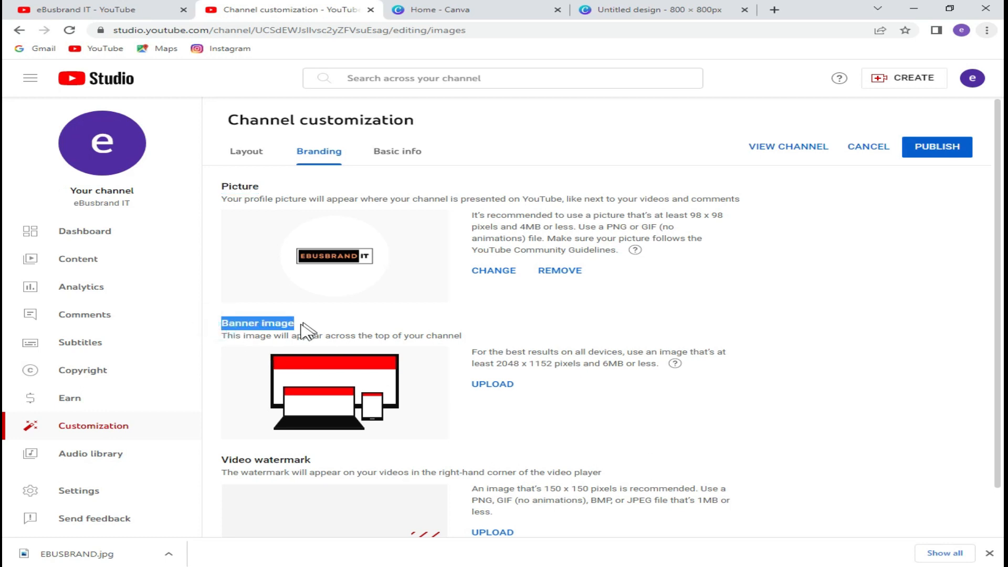
{"action": "left_click_drag", "start_coordinate": [223, 334], "coordinate": [462, 339]}
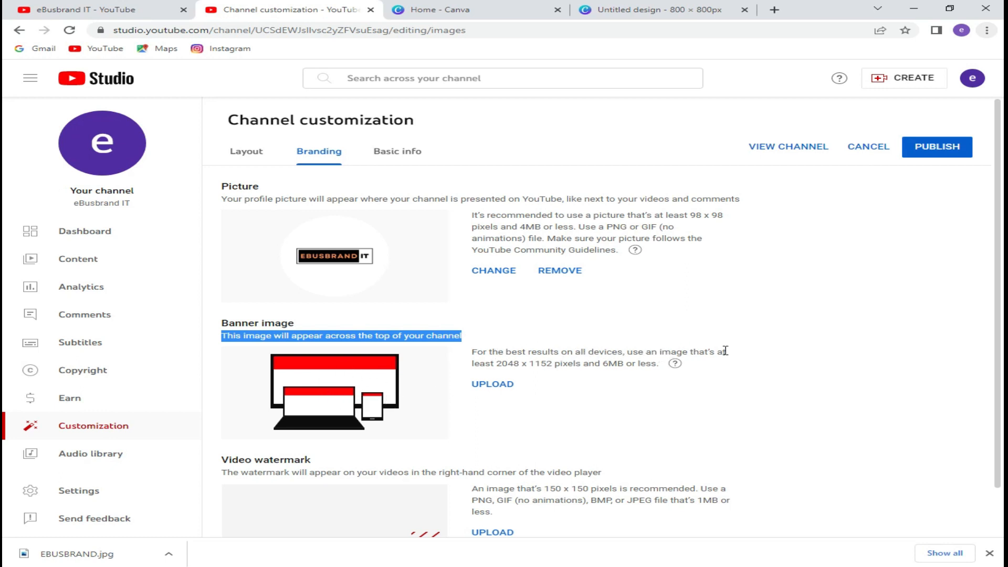
{"action": "left_click_drag", "start_coordinate": [497, 362], "coordinate": [518, 361]}
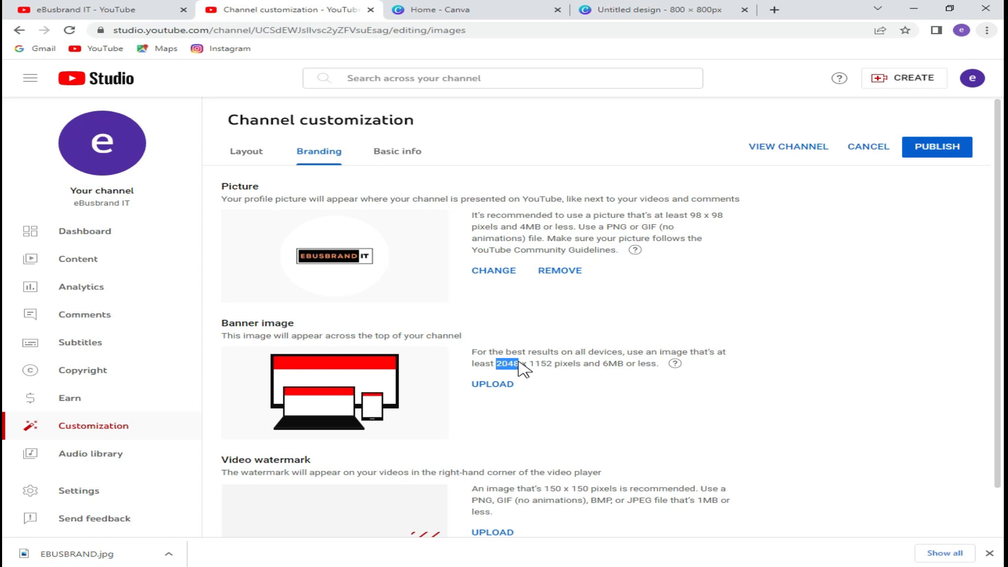
{"action": "right_click", "coordinate": [519, 362]}
{"action": "left_click", "coordinate": [527, 368]}
Create a new custom-size Canva design of 2048 × 1125 pixels.
{"action": "left_click", "coordinate": [480, 9]}
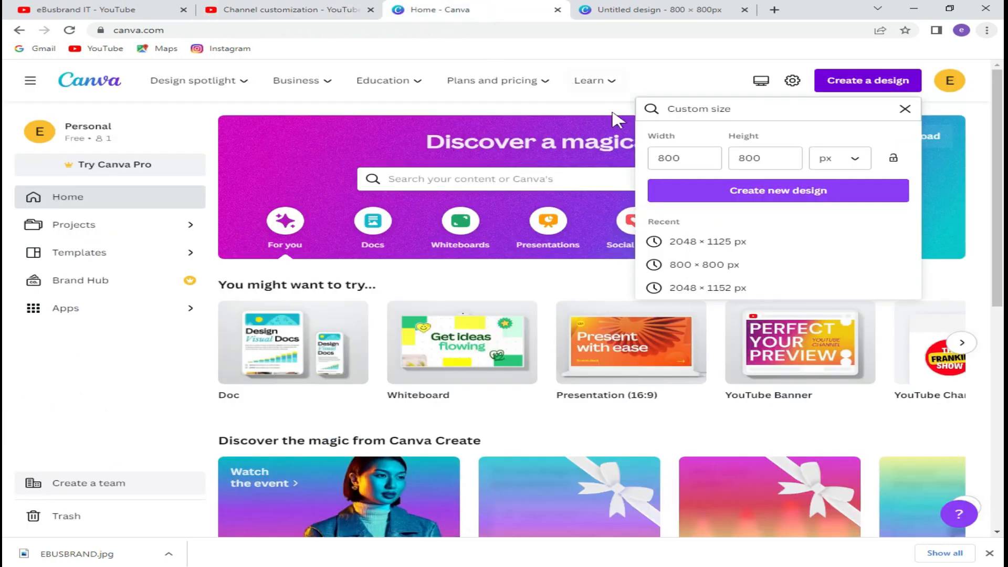
{"action": "left_click", "coordinate": [682, 158]}
{"action": "double_click", "coordinate": [682, 158]}
{"action": "right_click", "coordinate": [687, 168]}
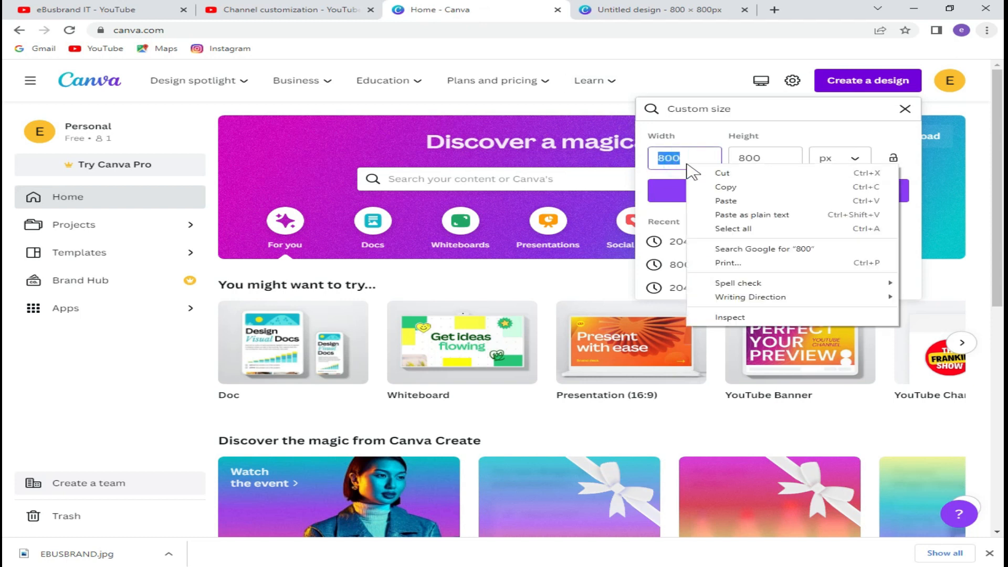
{"action": "left_click", "coordinate": [722, 202]}
{"action": "double_click", "coordinate": [749, 158]}
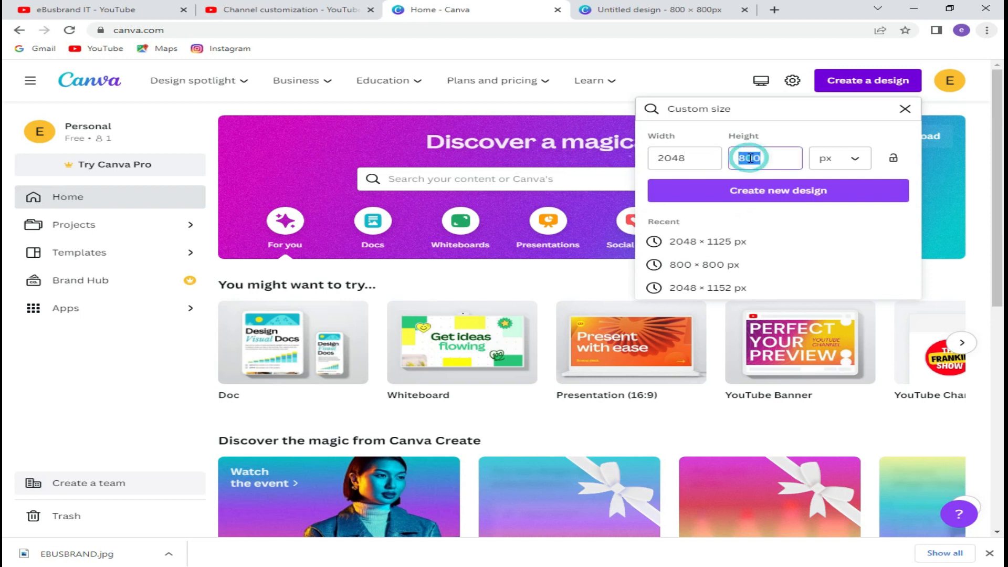
{"action": "type", "text": "1125"}
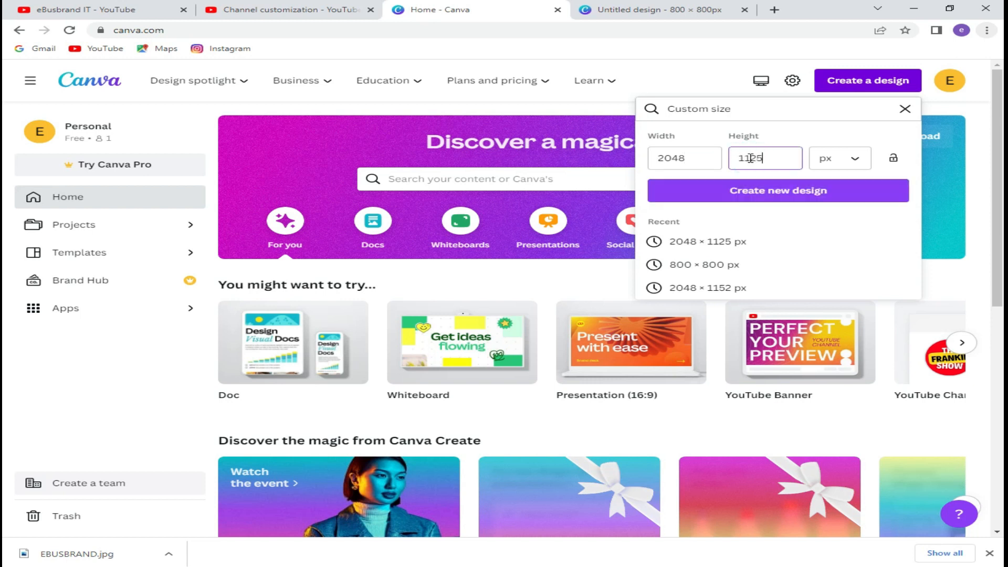
{"action": "left_click", "coordinate": [744, 191]}
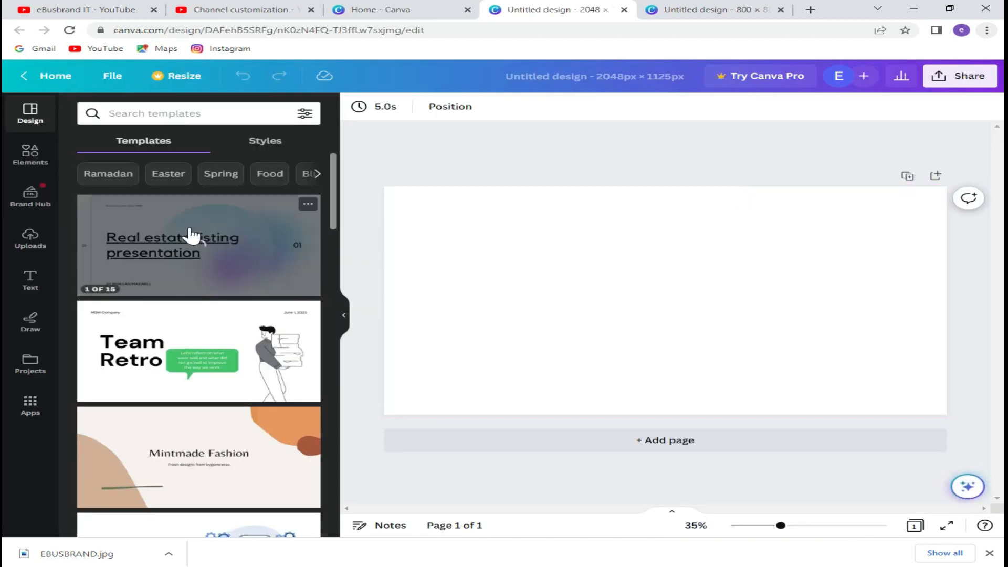
Apply the Mintmade Fashion template's title page to the blank banner canvas.
{"action": "scroll", "coordinate": [242, 328], "scroll_direction": "down", "scroll_amount": 1}
{"action": "scroll", "coordinate": [242, 328], "scroll_direction": "down", "scroll_amount": 5}
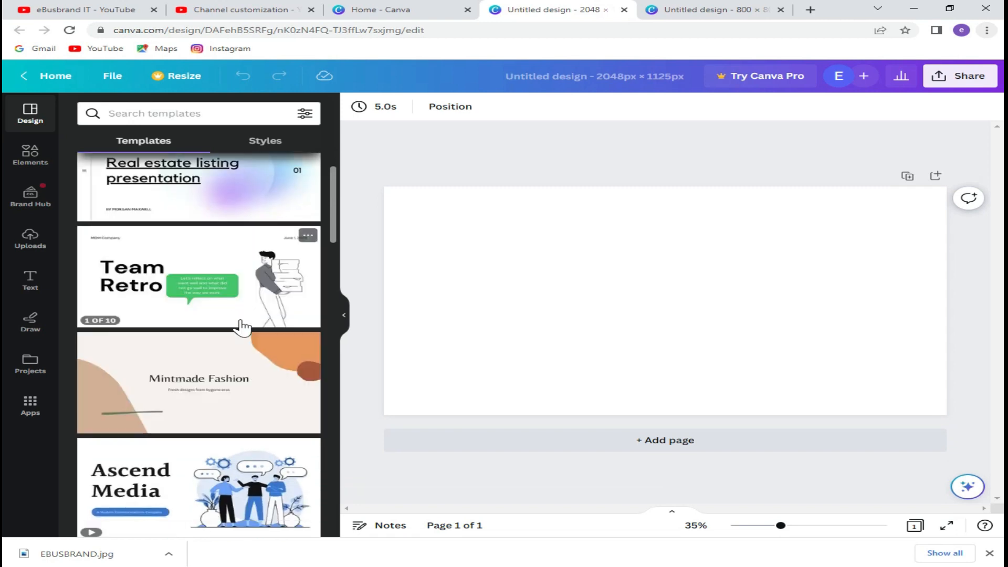
{"action": "scroll", "coordinate": [242, 327], "scroll_direction": "down", "scroll_amount": 1}
{"action": "scroll", "coordinate": [241, 323], "scroll_direction": "up", "scroll_amount": 5}
{"action": "left_click", "coordinate": [232, 392]}
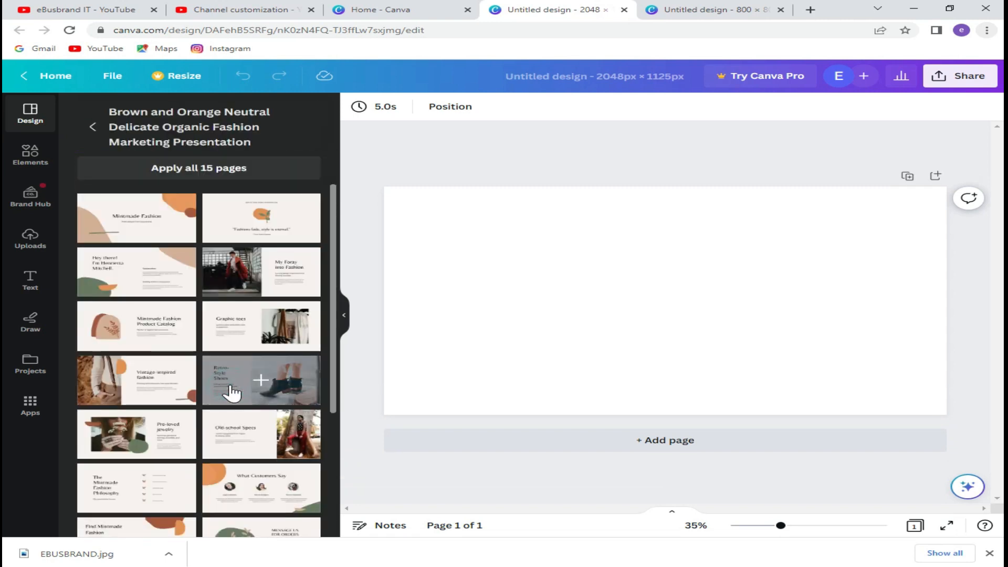
{"action": "left_click", "coordinate": [156, 217]}
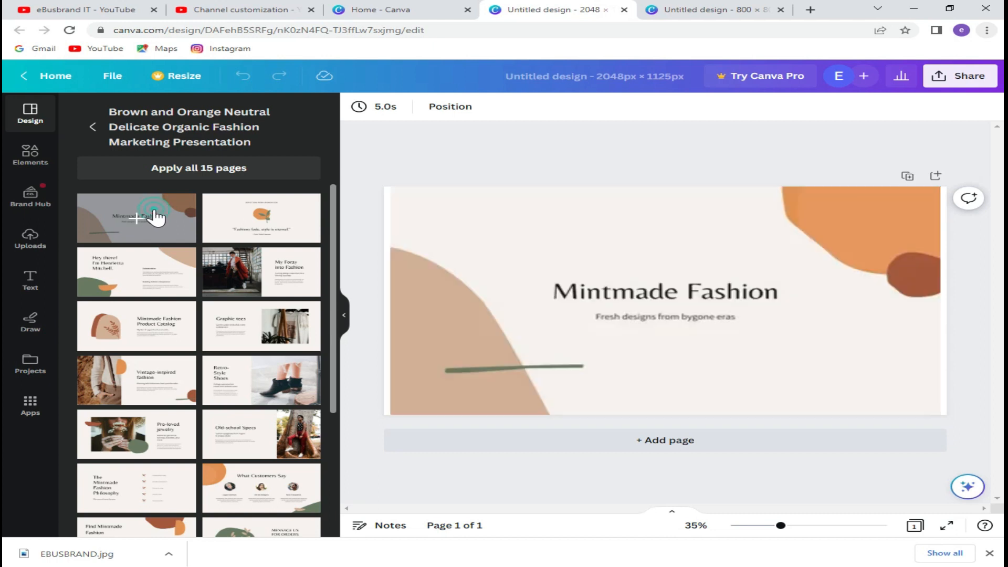
{"action": "left_click", "coordinate": [612, 290]}
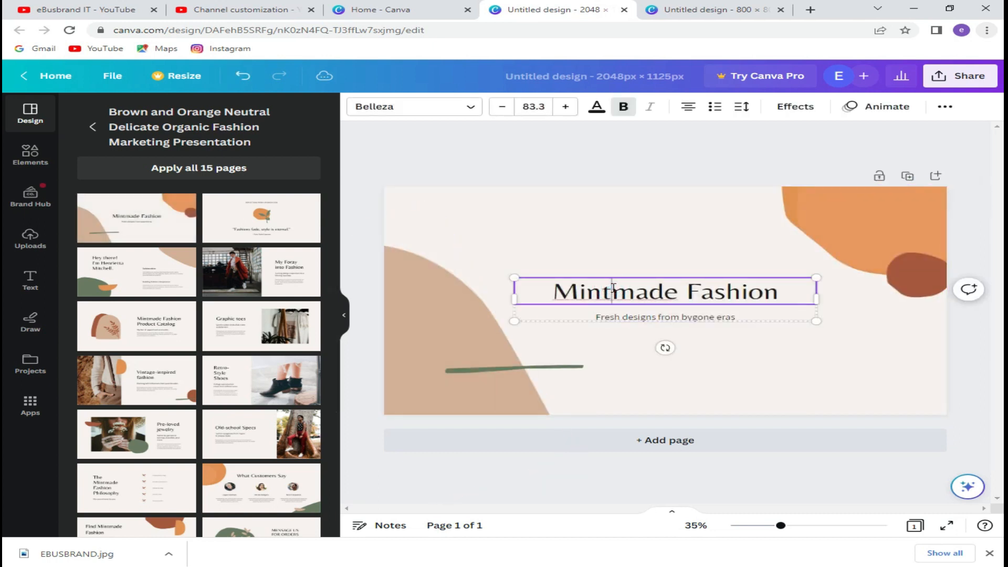
Replace the title with 'eBusbrand IT' and delete the subtitle line.
{"action": "left_click", "coordinate": [613, 289]}
{"action": "type", "text": "eBusbrand IT"}
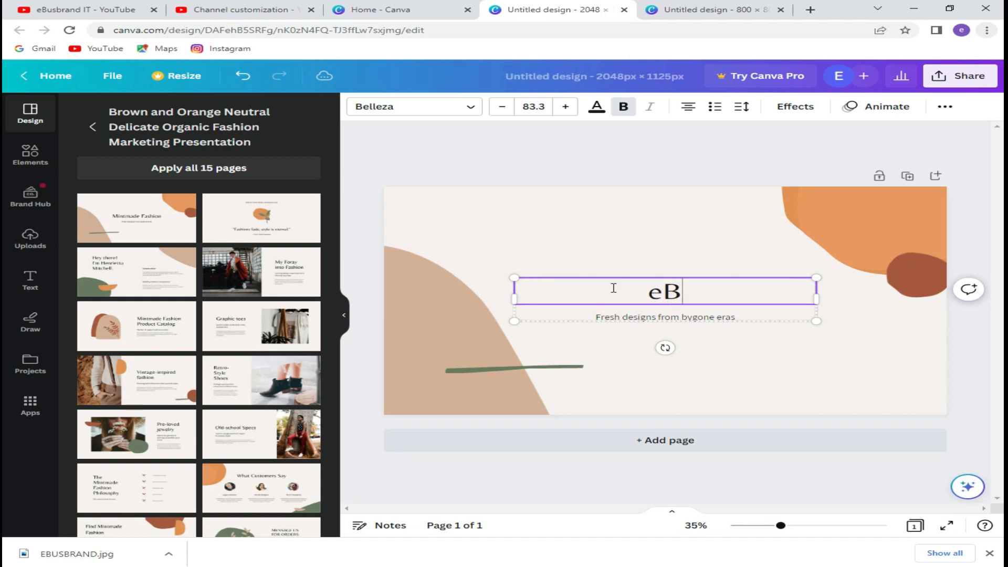
{"action": "left_click", "coordinate": [633, 316]}
{"action": "key", "text": "Delete"}
Change the page background colour to light orange.
{"action": "left_click", "coordinate": [656, 280]}
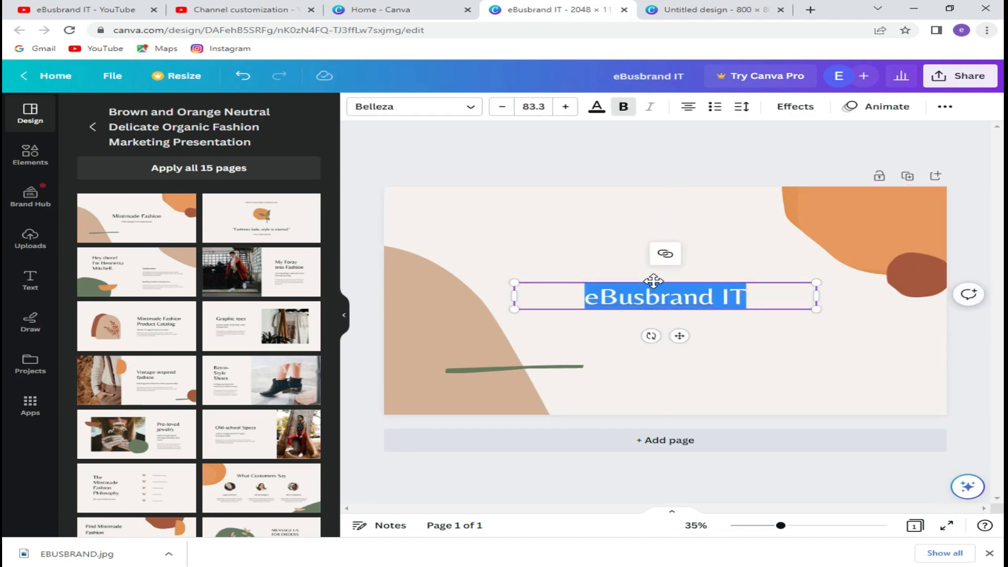
{"action": "left_click", "coordinate": [630, 252]}
{"action": "left_click", "coordinate": [359, 106]}
{"action": "left_click", "coordinate": [303, 441]}
{"action": "left_click", "coordinate": [304, 346]}
{"action": "left_click", "coordinate": [261, 346]}
{"action": "left_click", "coordinate": [261, 440]}
Recolour the left shape blue and the top-right shape blue and turquoise.
{"action": "left_click", "coordinate": [441, 320]}
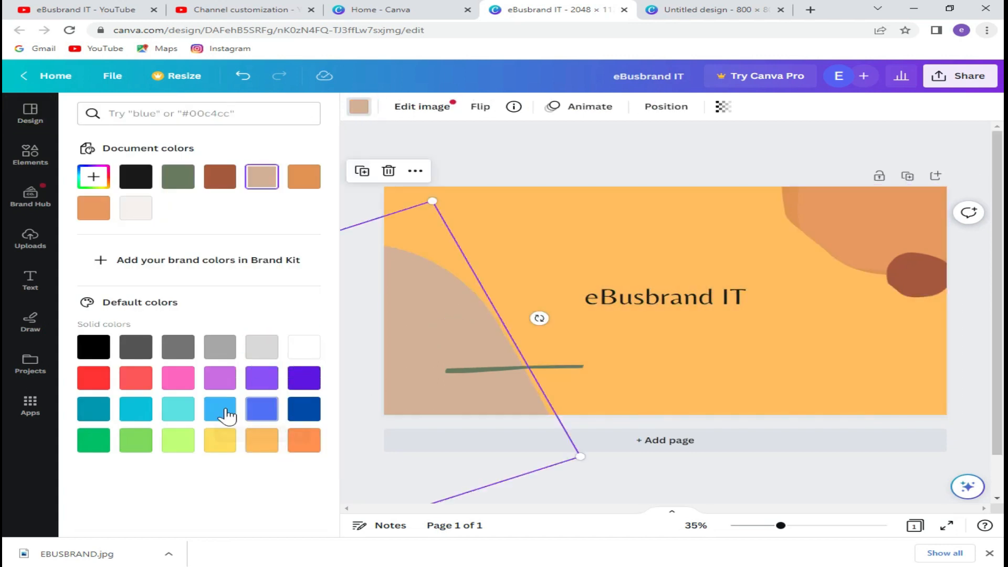
{"action": "left_click", "coordinate": [223, 412]}
{"action": "left_click", "coordinate": [866, 211]}
{"action": "left_click", "coordinate": [225, 408]}
{"action": "left_click", "coordinate": [384, 107]}
{"action": "left_click", "coordinate": [178, 410]}
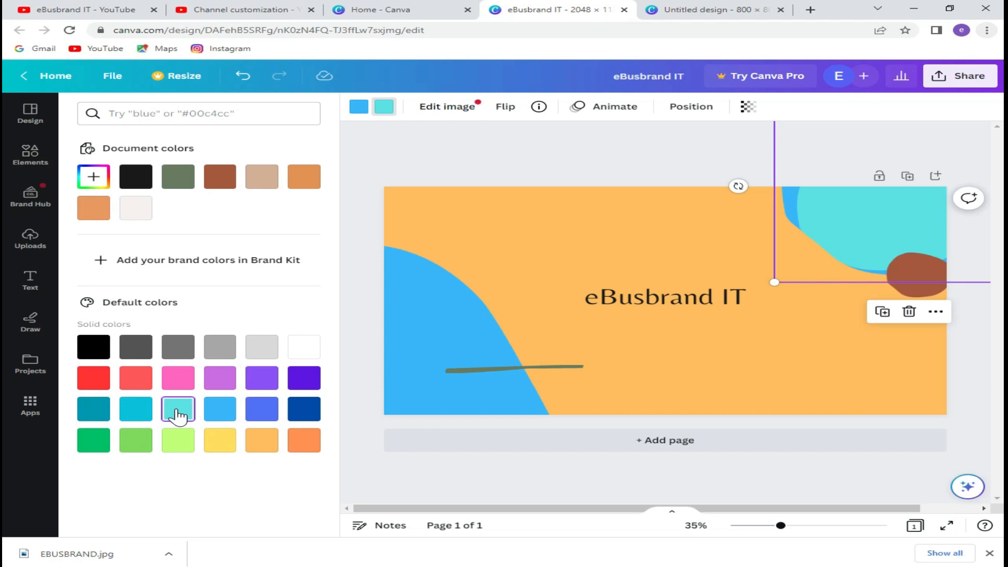
{"action": "left_click", "coordinate": [916, 273]}
Delete the brown circle and the green line from the banner.
{"action": "left_click", "coordinate": [918, 221]}
{"action": "left_click", "coordinate": [567, 369]}
{"action": "left_click", "coordinate": [513, 334]}
{"action": "left_click", "coordinate": [656, 299]}
Try a turquoise colour on the 'eBusbrand IT' title, then set it back to black.
{"action": "double_click", "coordinate": [656, 299]}
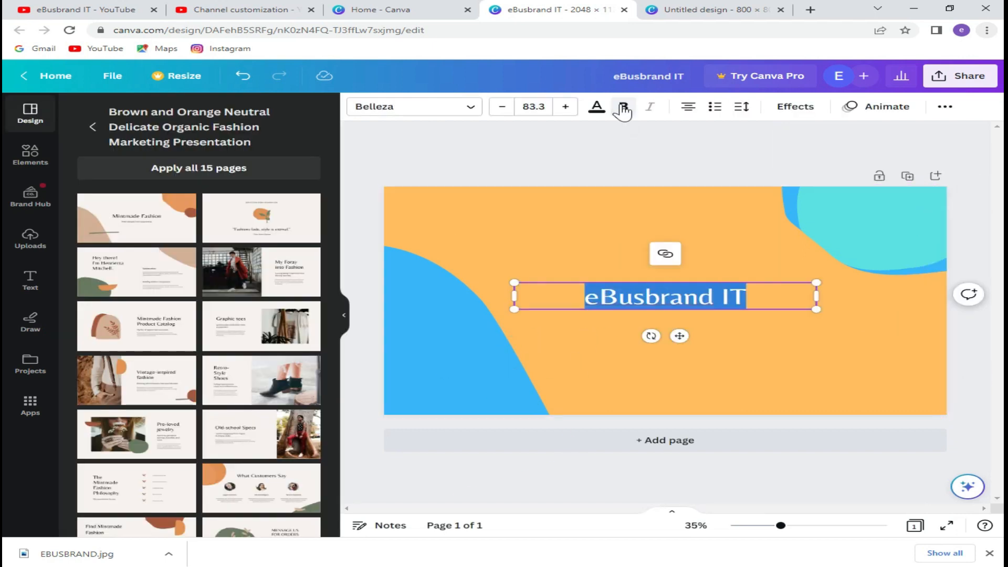
{"action": "left_click", "coordinate": [597, 107]}
{"action": "left_click", "coordinate": [178, 176]}
{"action": "left_click", "coordinate": [178, 377]}
{"action": "left_click", "coordinate": [568, 339]}
{"action": "double_click", "coordinate": [614, 298]}
{"action": "key", "text": "ctrl+c"}
{"action": "left_click", "coordinate": [596, 107]}
{"action": "left_click", "coordinate": [96, 317]}
Download the banner design as a JPG file.
{"action": "left_click", "coordinate": [588, 347]}
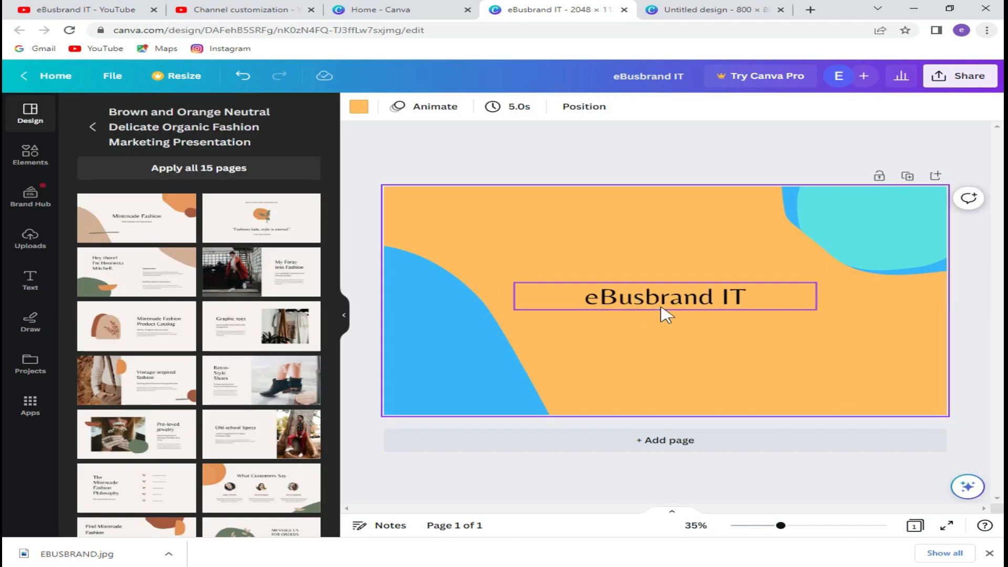
{"action": "left_click", "coordinate": [956, 83]}
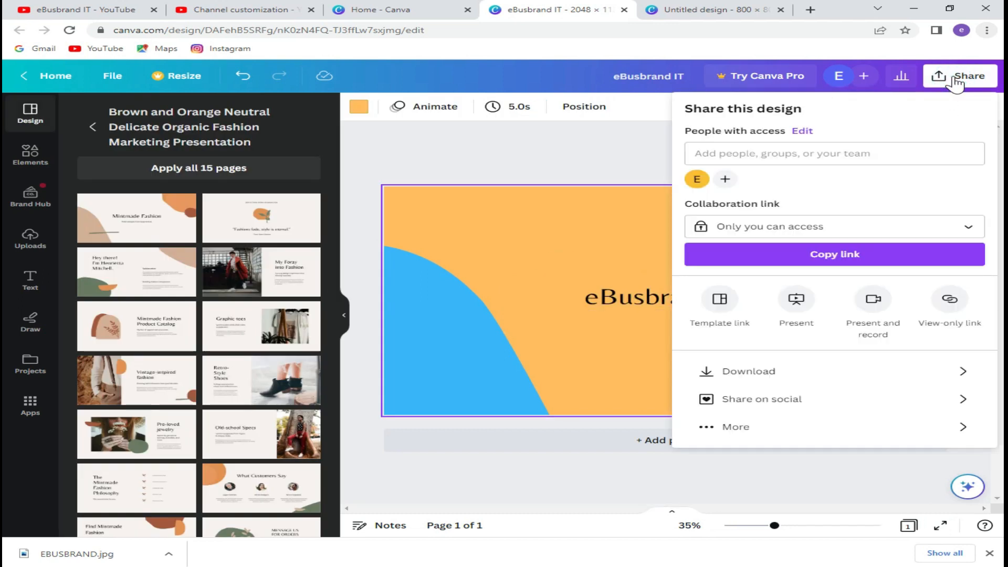
{"action": "left_click", "coordinate": [731, 371]}
{"action": "left_click", "coordinate": [815, 157]}
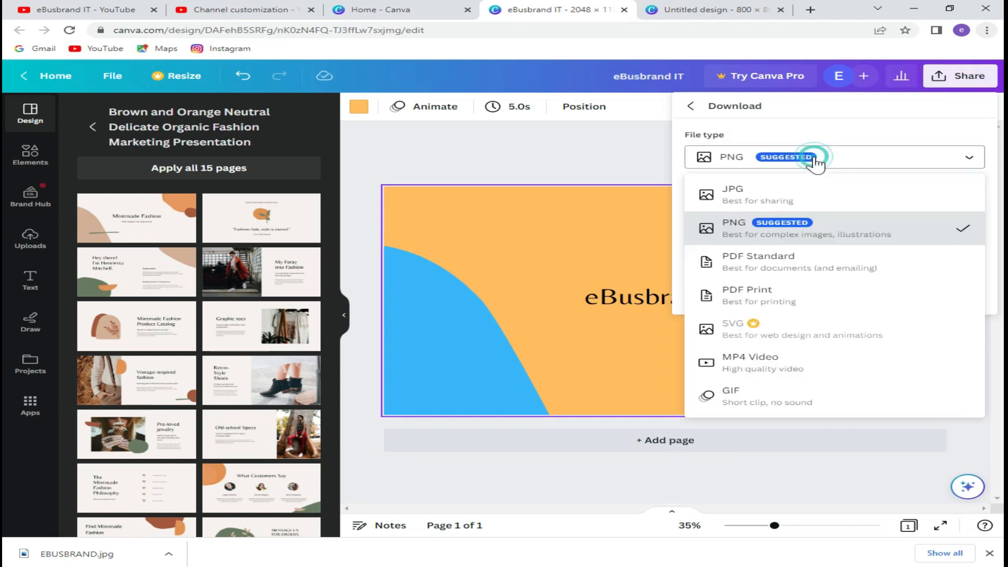
{"action": "left_click", "coordinate": [732, 194]}
{"action": "left_click", "coordinate": [776, 302]}
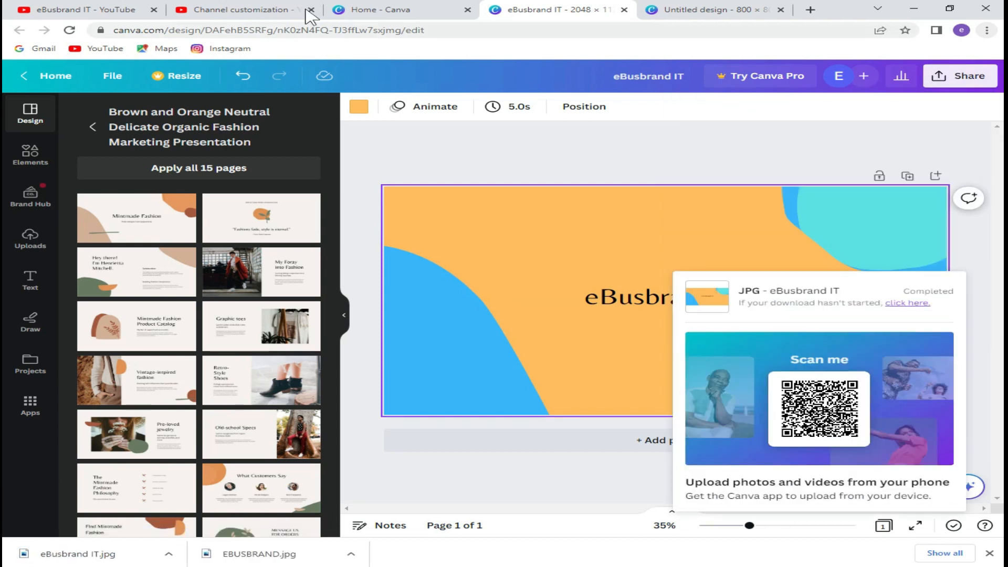
{"action": "left_click", "coordinate": [286, 10]}
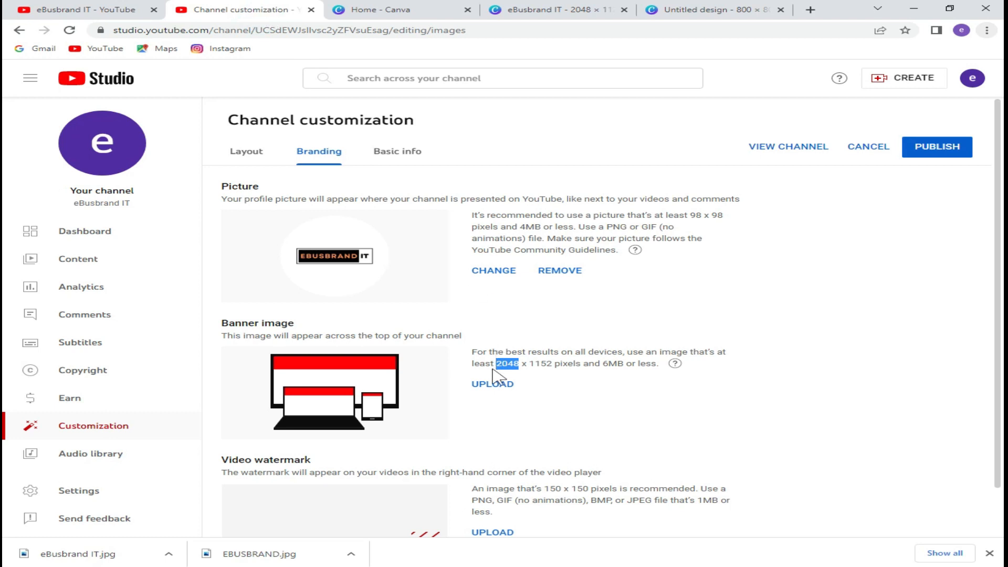
Upload the eBusbrand IT image as the channel banner and confirm its crop.
{"action": "left_click", "coordinate": [486, 384]}
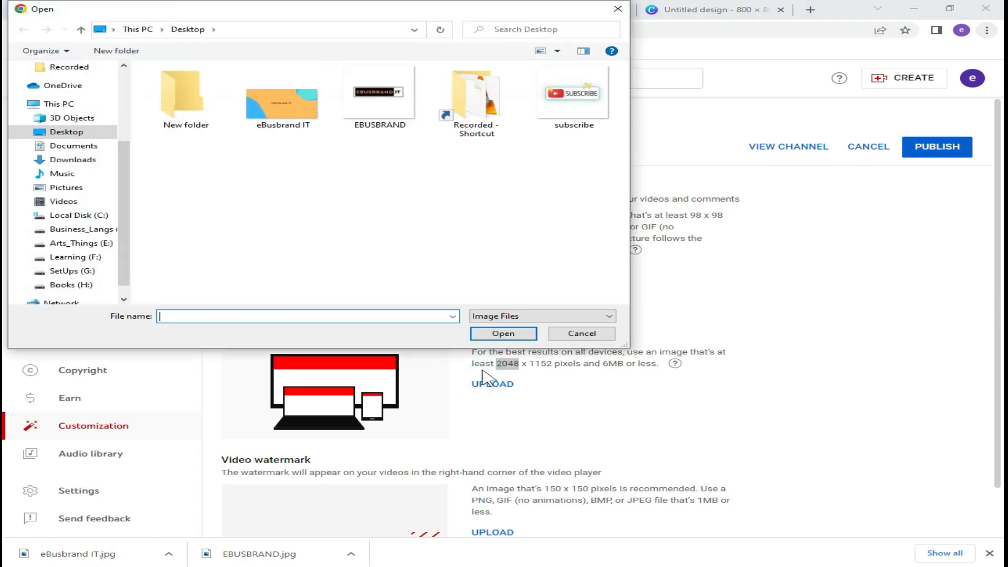
{"action": "left_click", "coordinate": [294, 117]}
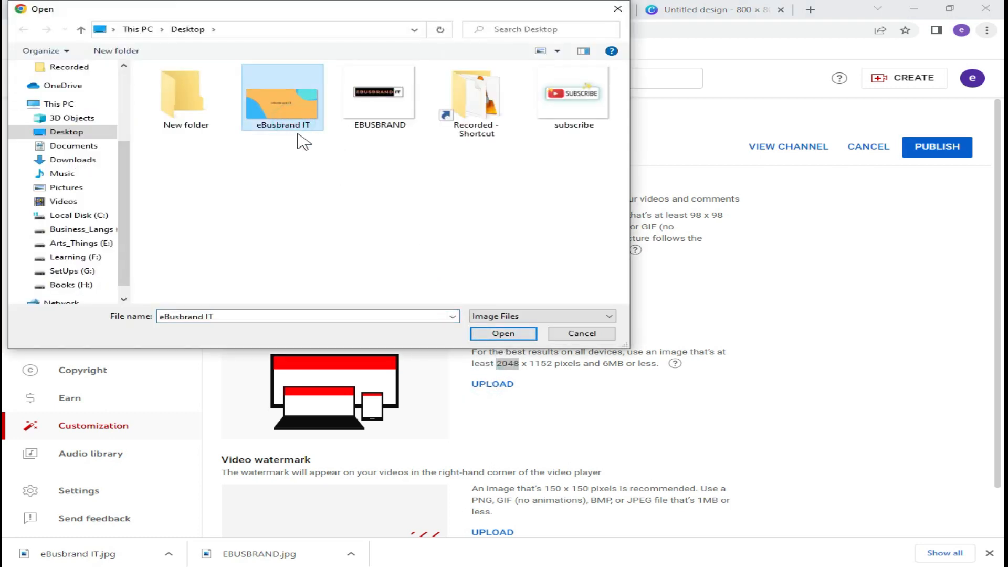
{"action": "left_click", "coordinate": [481, 334]}
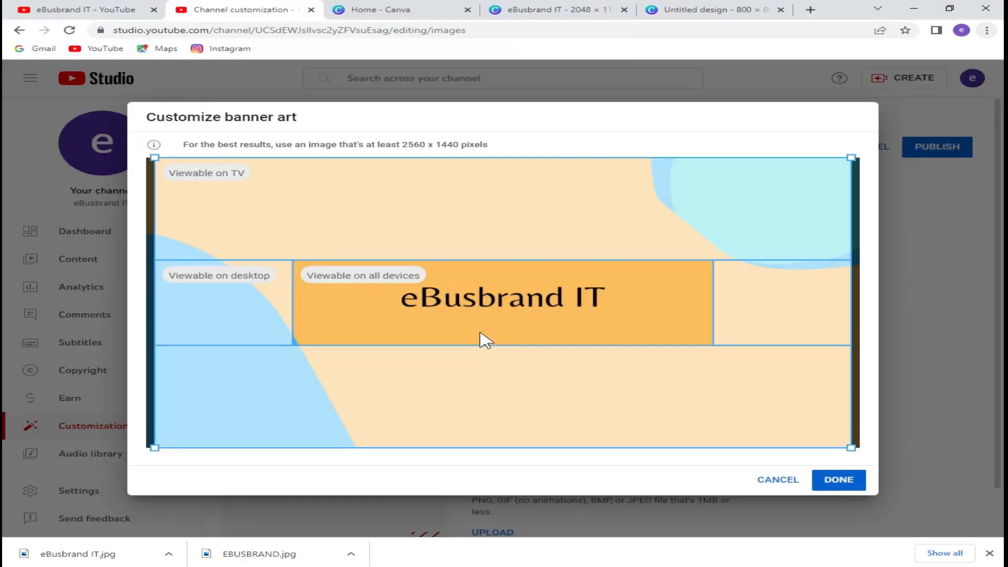
{"action": "left_click", "coordinate": [825, 479]}
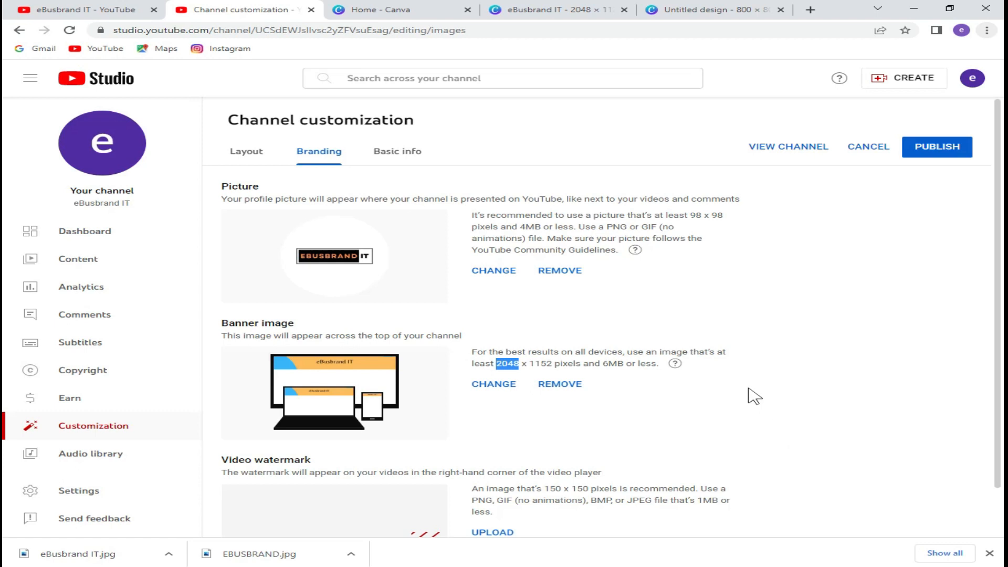
{"action": "scroll", "coordinate": [754, 395], "scroll_direction": "down", "scroll_amount": 1}
{"action": "left_click_drag", "start_coordinate": [220, 407], "coordinate": [330, 409]}
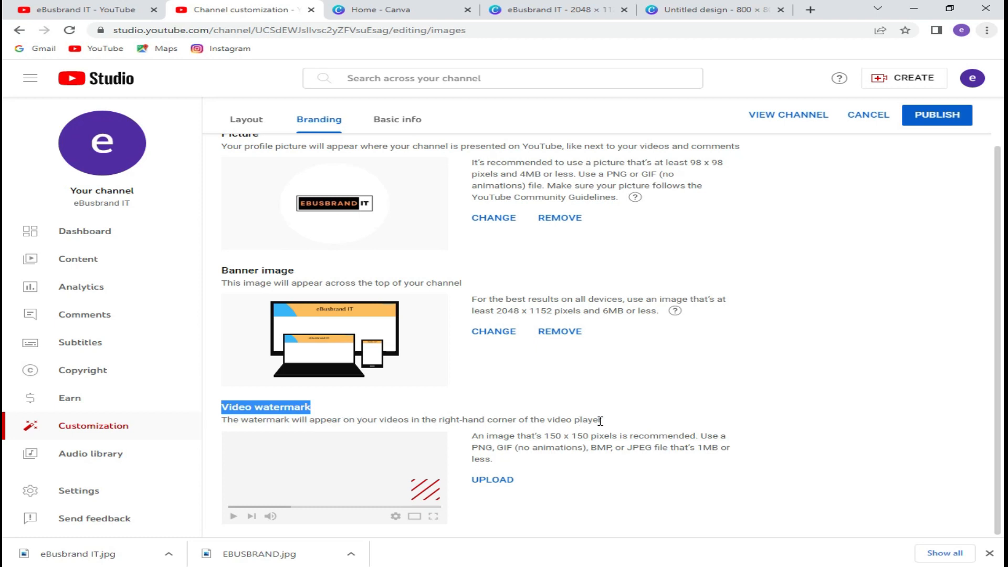
Set the subscribe image as the video watermark, displayed for the entire video.
{"action": "left_click", "coordinate": [480, 479]}
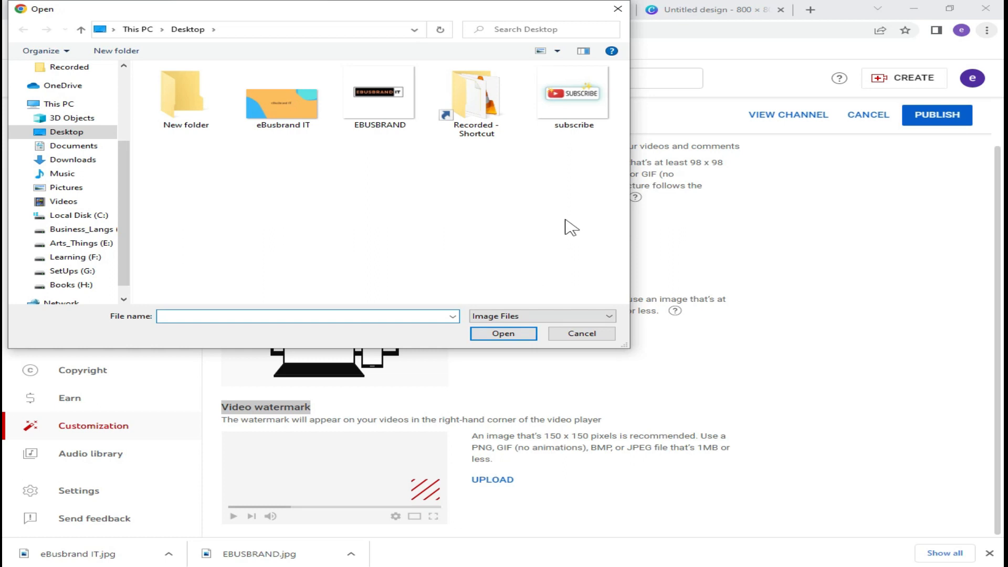
{"action": "left_click", "coordinate": [574, 126]}
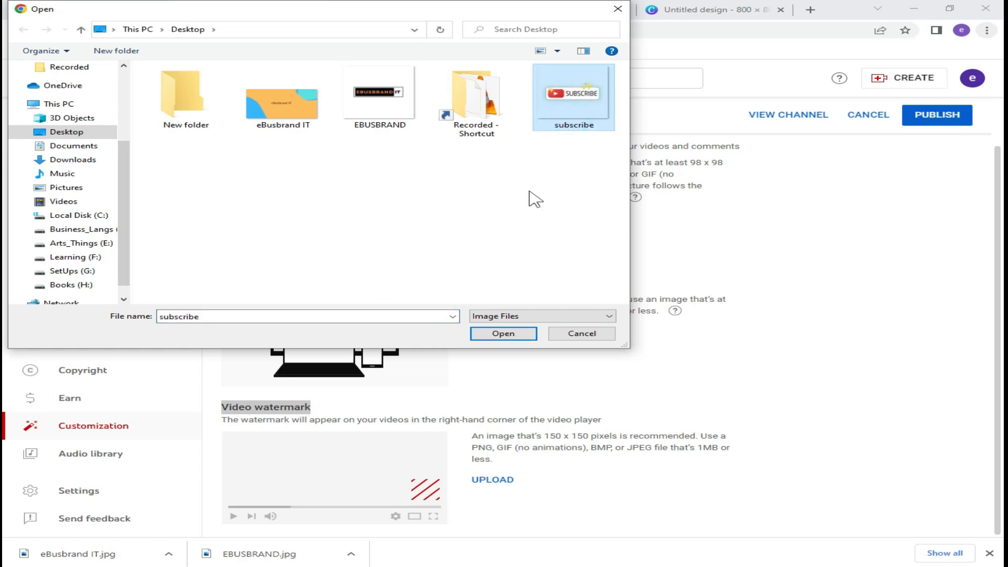
{"action": "left_click", "coordinate": [493, 336]}
{"action": "left_click", "coordinate": [818, 485]}
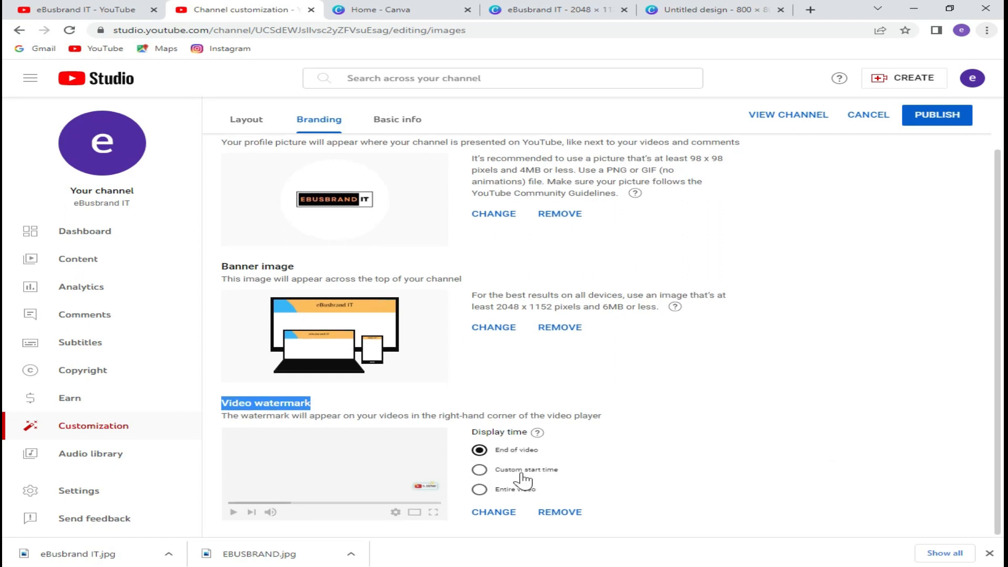
{"action": "left_click", "coordinate": [480, 491]}
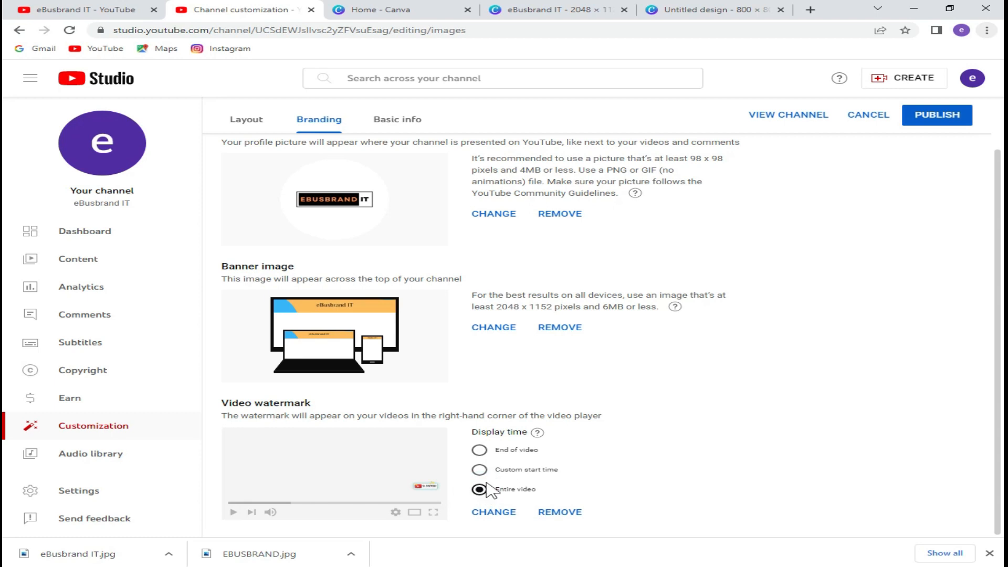
{"action": "left_click", "coordinate": [386, 119]}
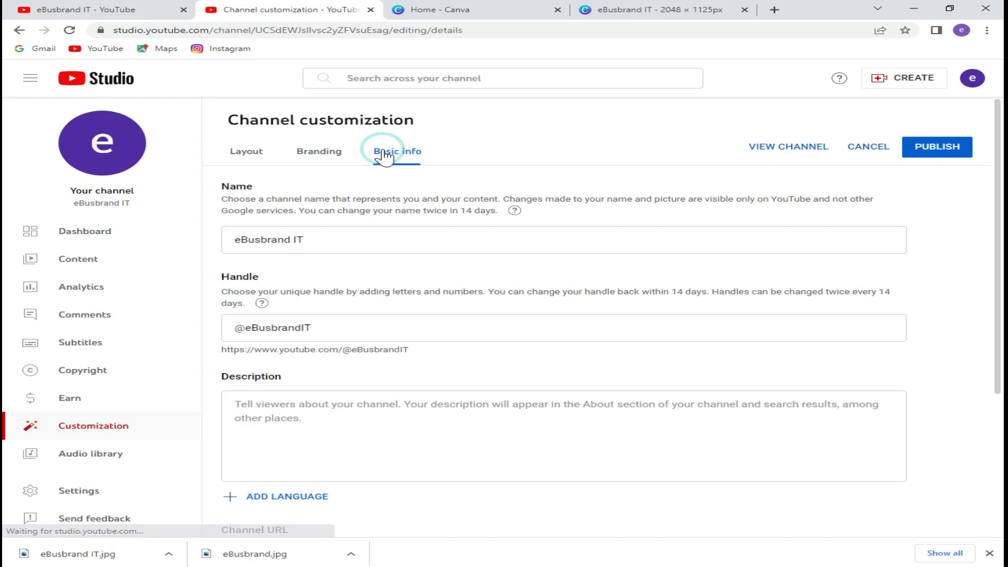
Paste 'eBusbrand IT Channel :)' as the channel description.
{"action": "left_click", "coordinate": [307, 327]}
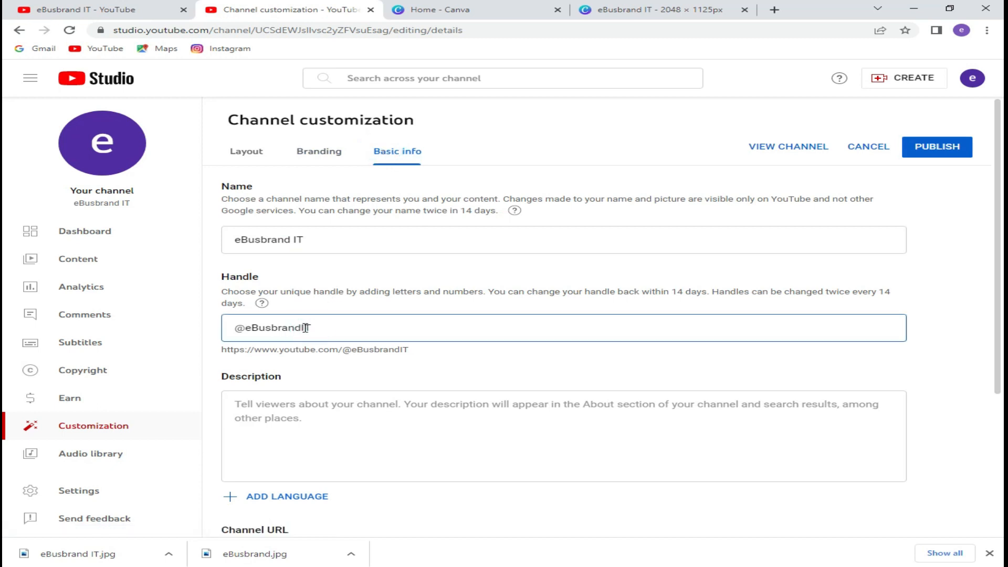
{"action": "left_click", "coordinate": [292, 420]}
{"action": "key", "text": "ctrl+v"}
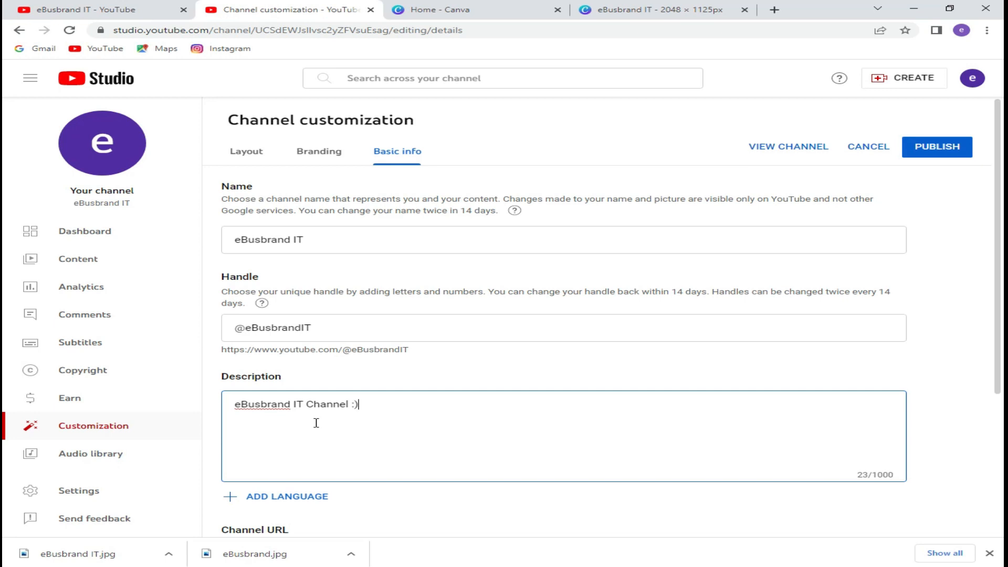
{"action": "scroll", "coordinate": [396, 317], "scroll_direction": "down", "scroll_amount": 4}
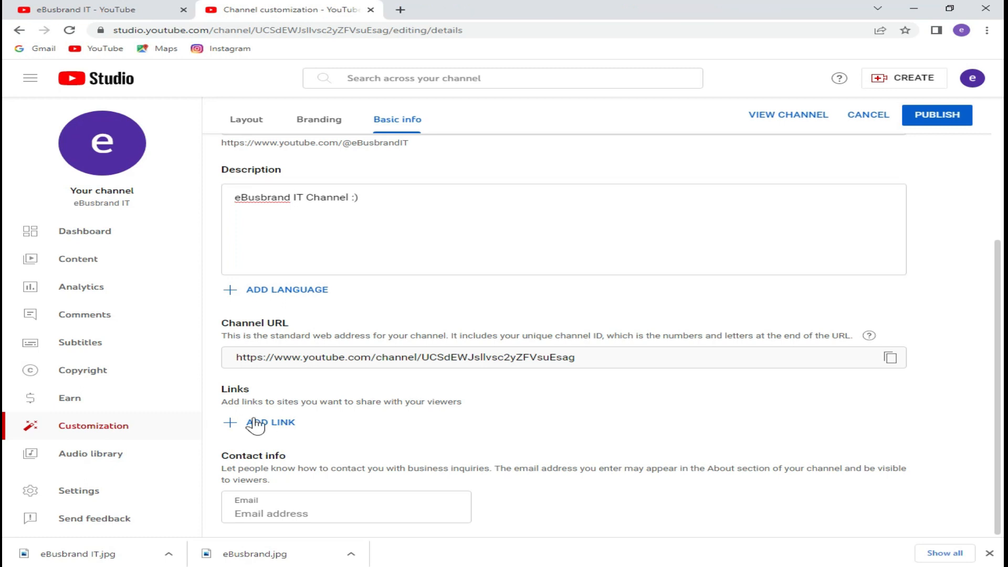
Add a new channel link titled 'Instagram'.
{"action": "left_click", "coordinate": [255, 424]}
{"action": "left_click", "coordinate": [283, 436]}
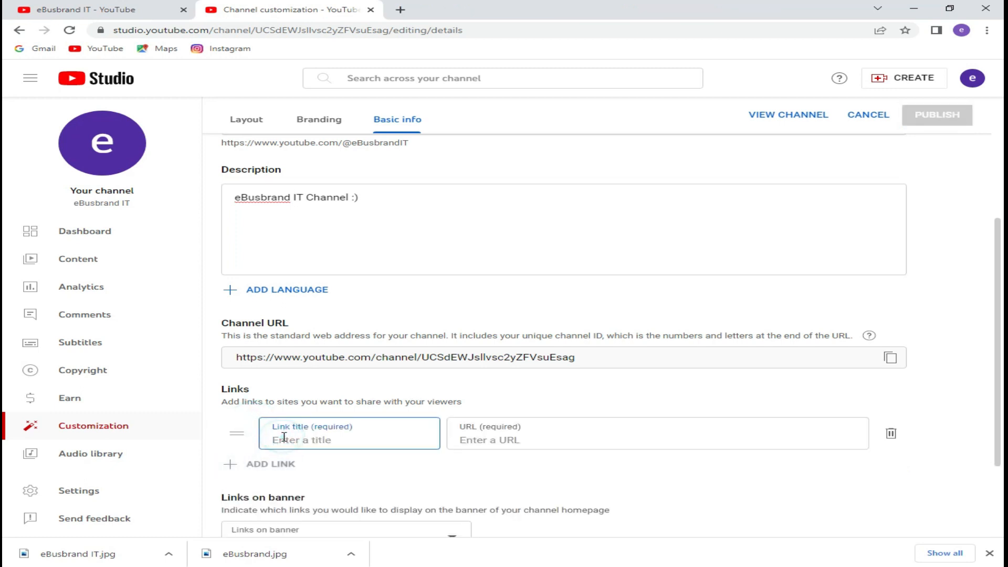
{"action": "type", "text": "Instagram"}
{"action": "left_click", "coordinate": [488, 438]}
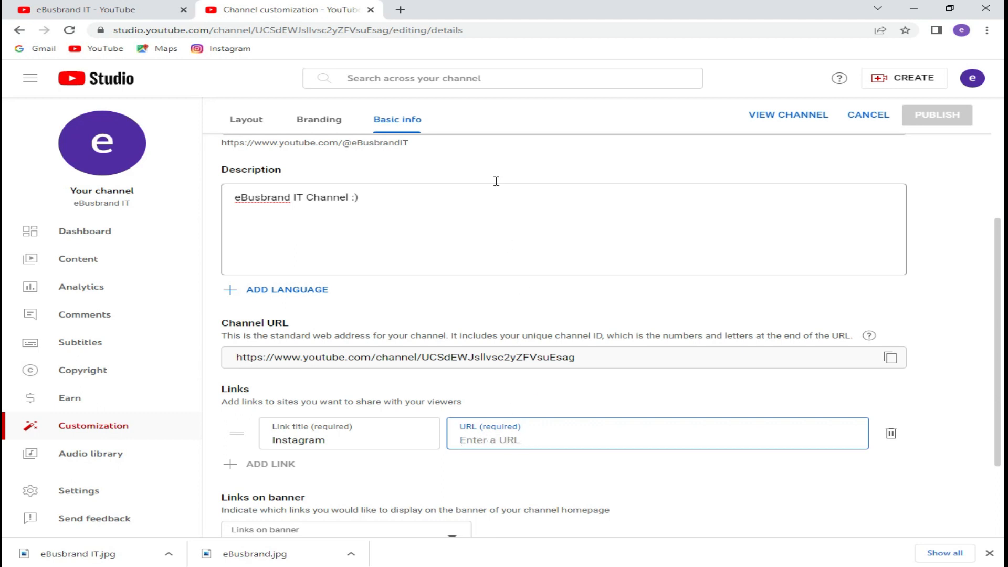
Copy the instagram.com/ebusbrand profile address from a new browser tab.
{"action": "left_click", "coordinate": [400, 9]}
{"action": "type", "text": "ins"}
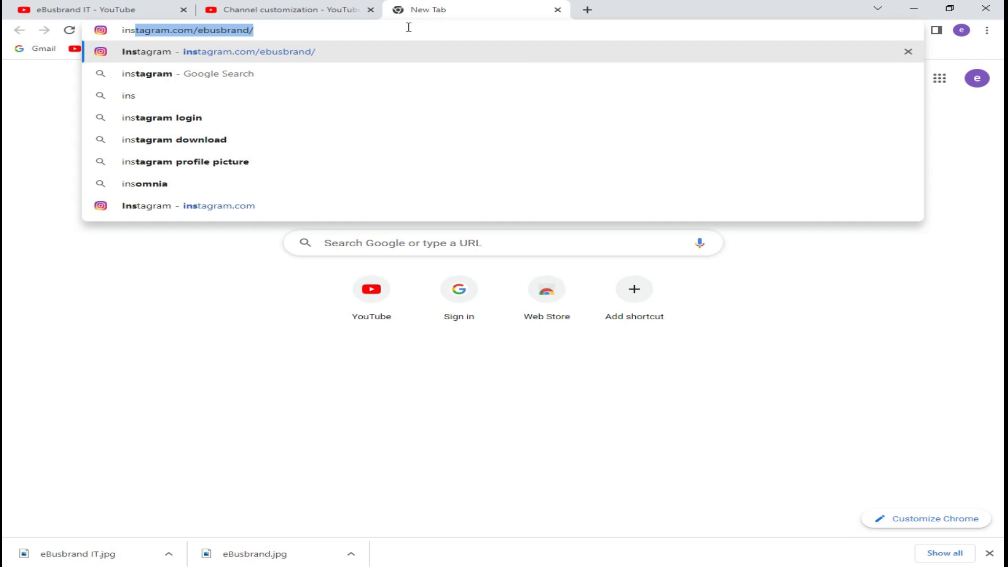
{"action": "left_click", "coordinate": [309, 52]}
{"action": "left_click", "coordinate": [317, 30]}
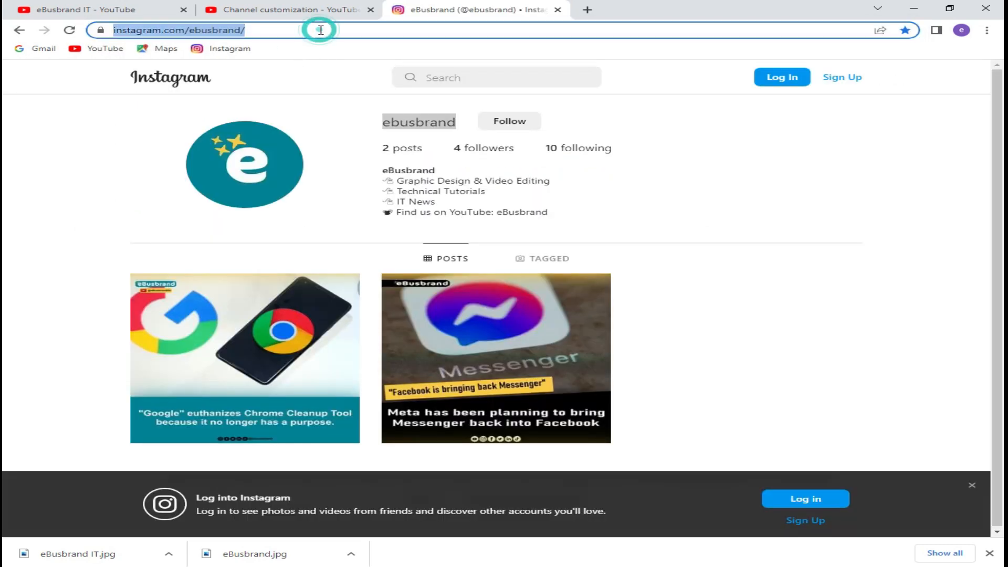
{"action": "right_click", "coordinate": [319, 30]}
{"action": "left_click", "coordinate": [362, 94]}
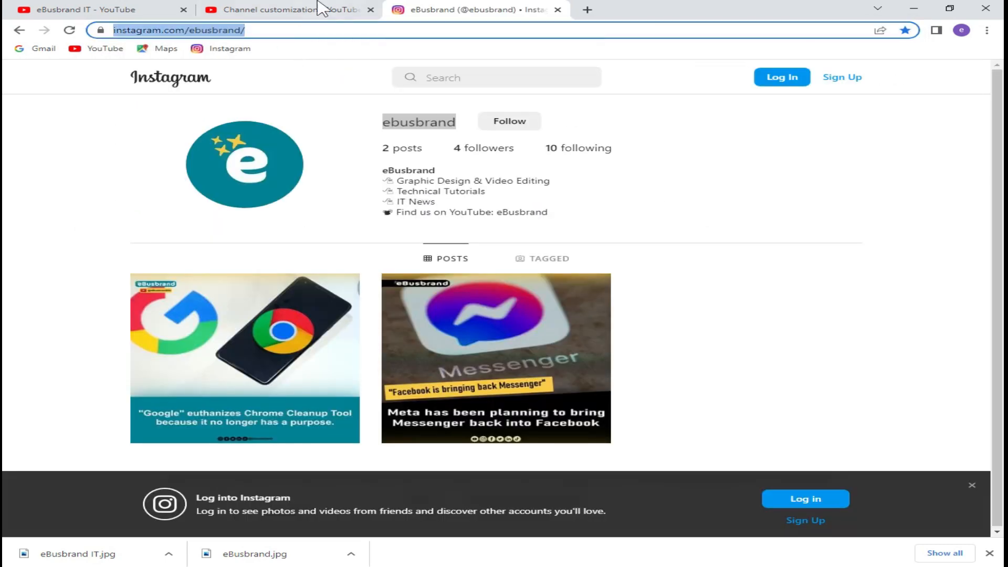
{"action": "left_click", "coordinate": [323, 10]}
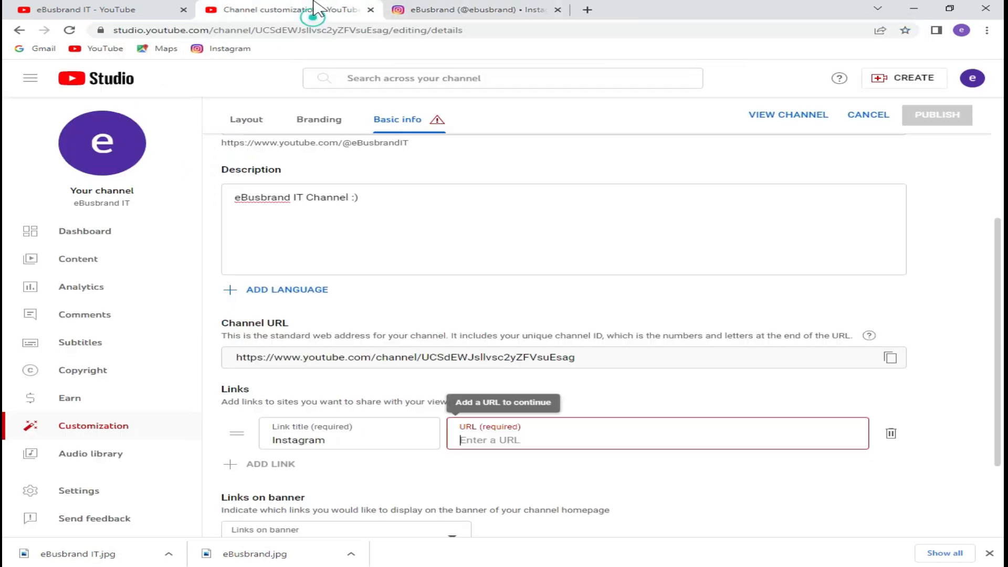
{"action": "right_click", "coordinate": [482, 436]}
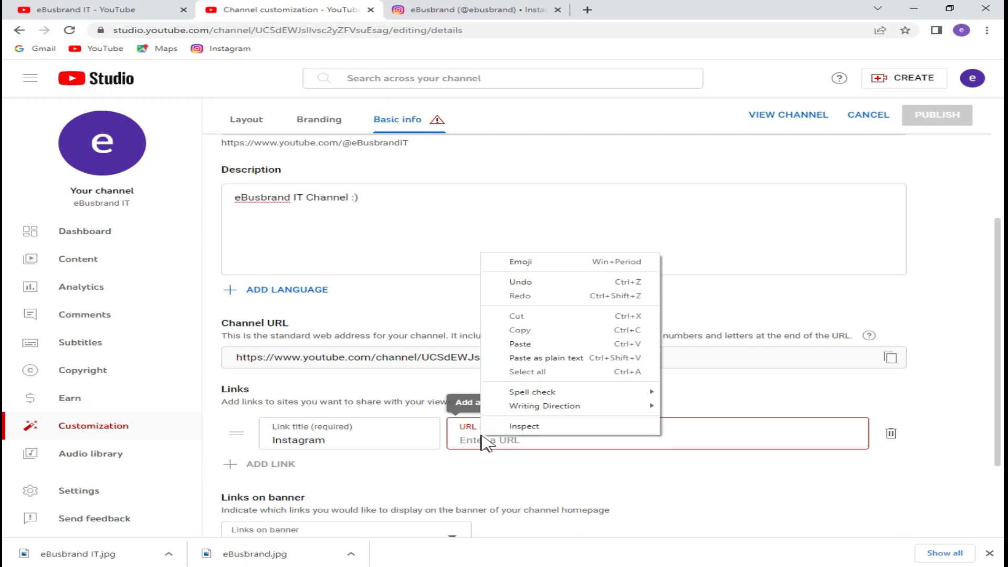
{"action": "left_click", "coordinate": [514, 344]}
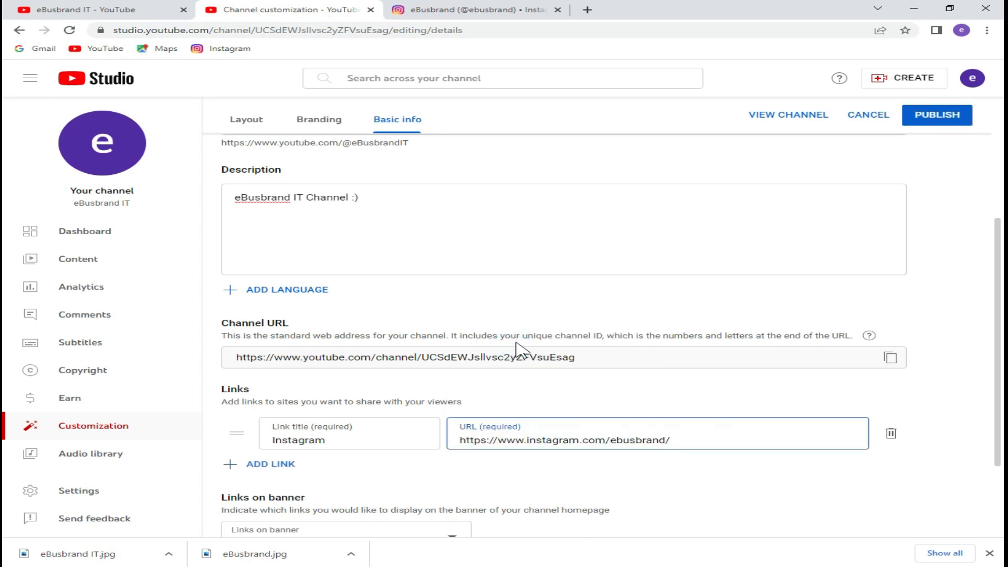
{"action": "scroll", "coordinate": [517, 349], "scroll_direction": "down", "scroll_amount": 2}
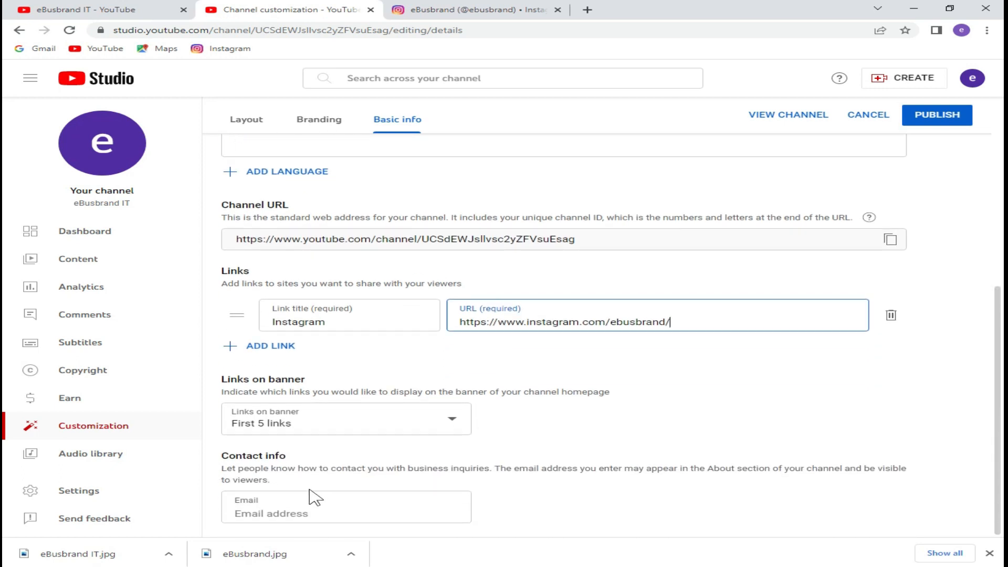
Leave the contact e-mail field empty and publish the channel changes.
{"action": "left_click", "coordinate": [281, 511]}
{"action": "type", "text": "your"}
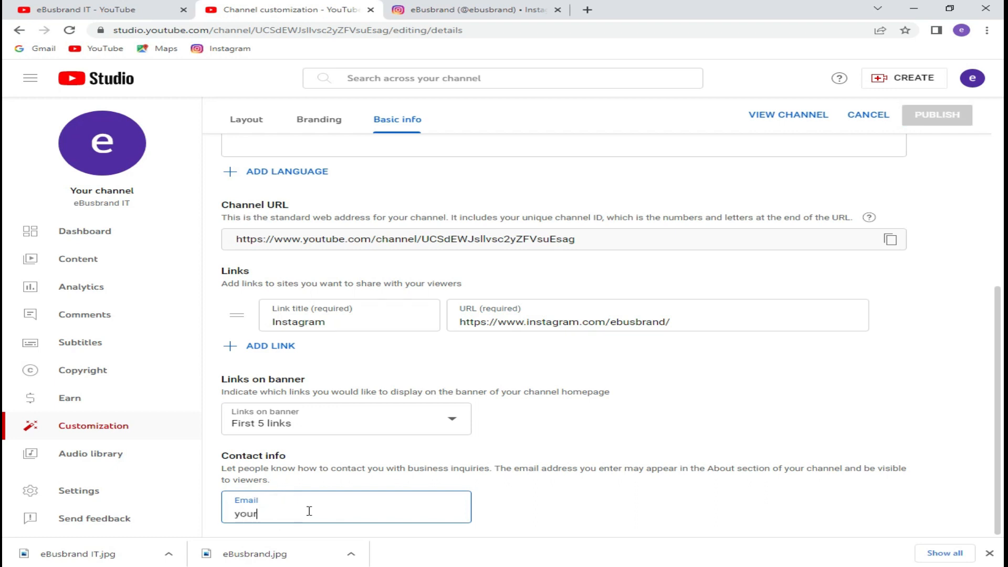
{"action": "type", "text": "email@"}
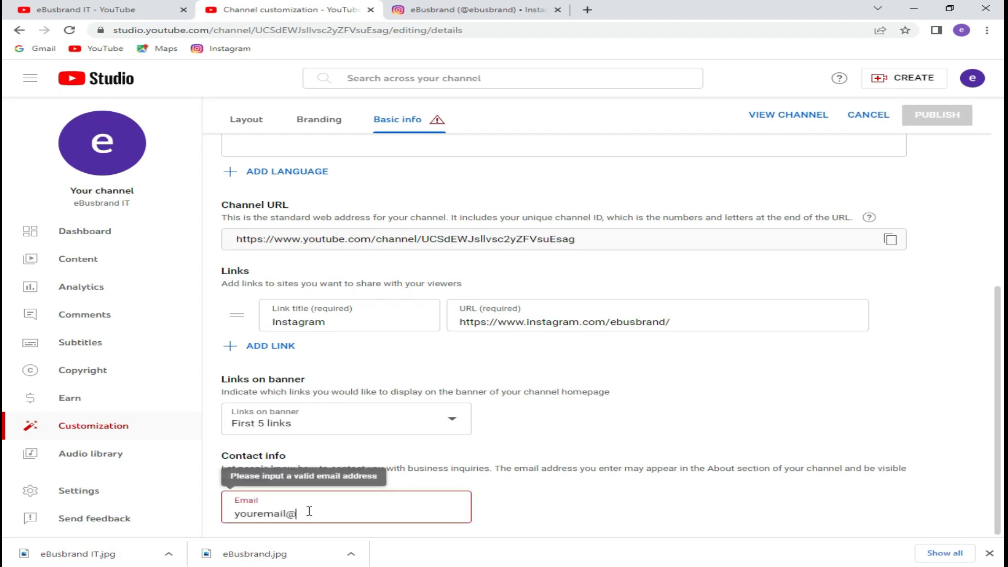
{"action": "type", "text": "gmail.com"}
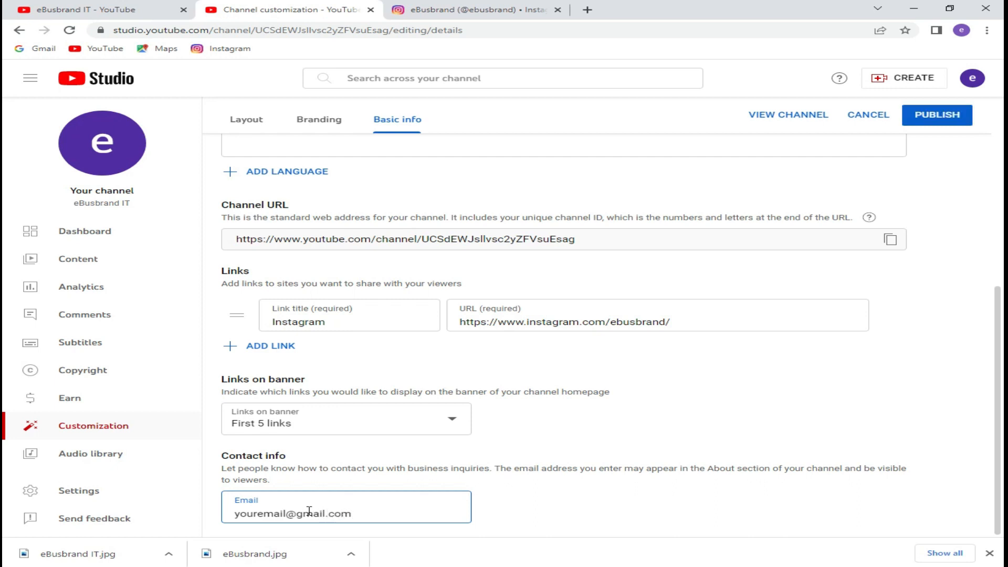
{"action": "triple_click", "coordinate": [383, 513]}
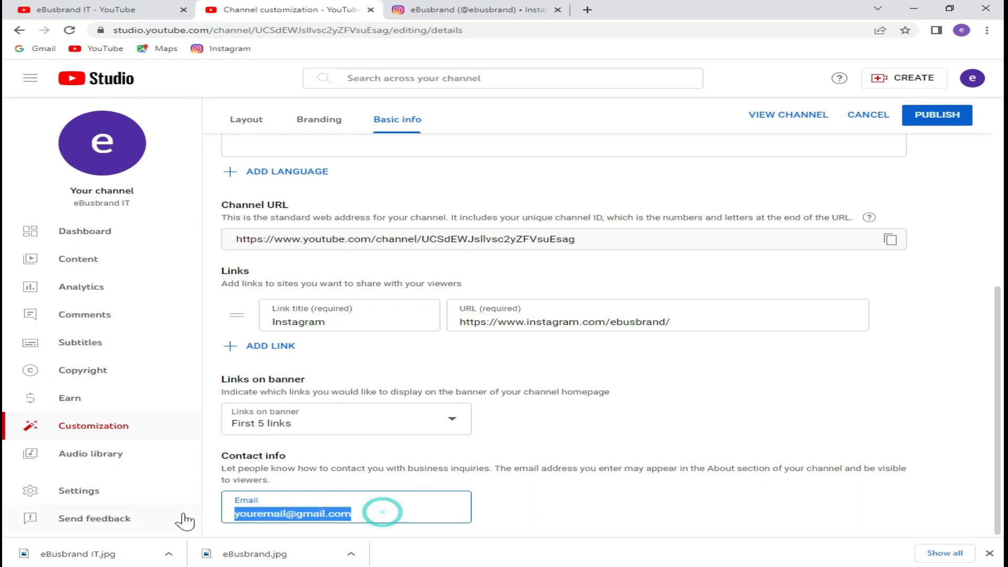
{"action": "key", "text": "BackSpace"}
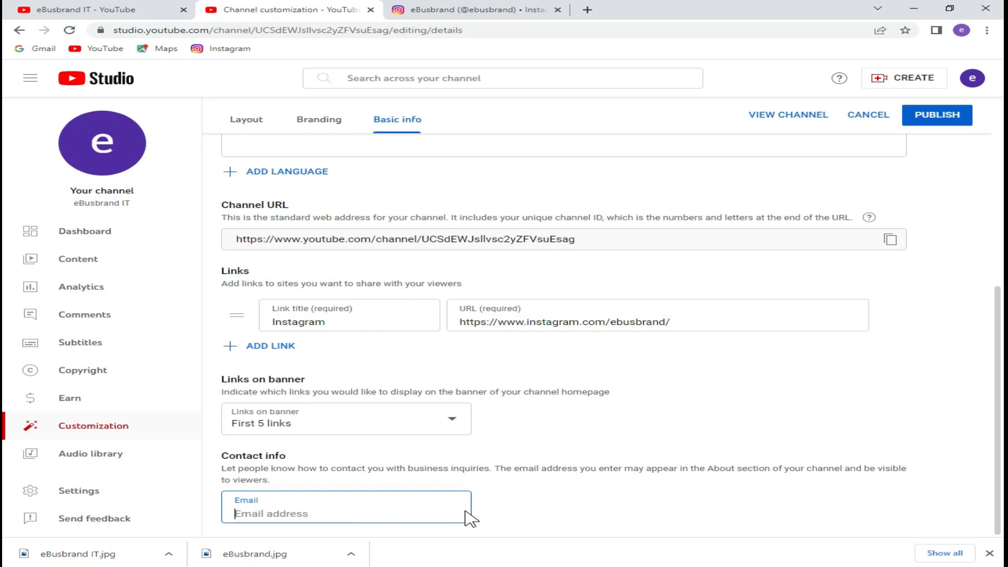
{"action": "left_click", "coordinate": [939, 118]}
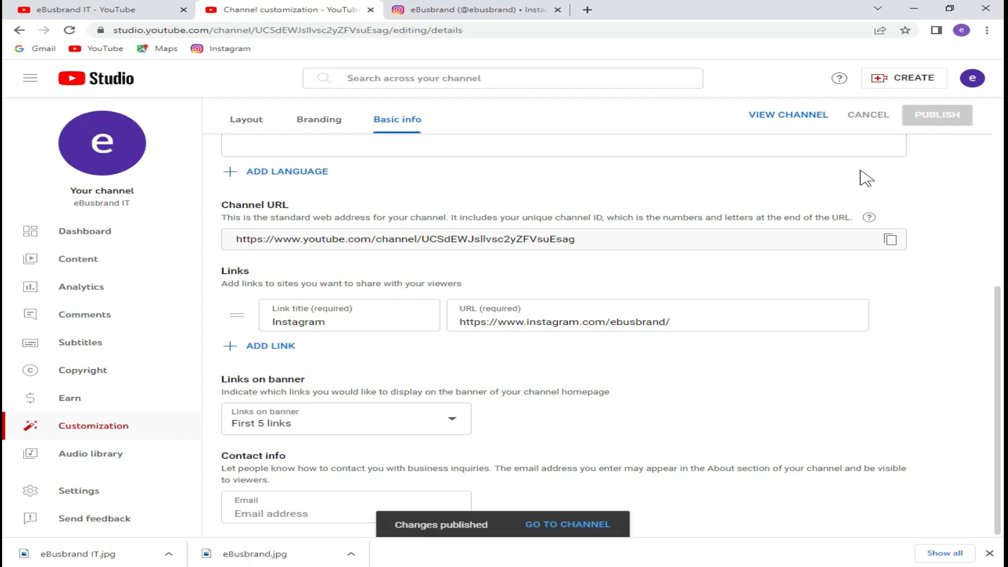
Open the live eBusbrand IT channel page and follow its Instagram banner link.
{"action": "left_click", "coordinate": [571, 524]}
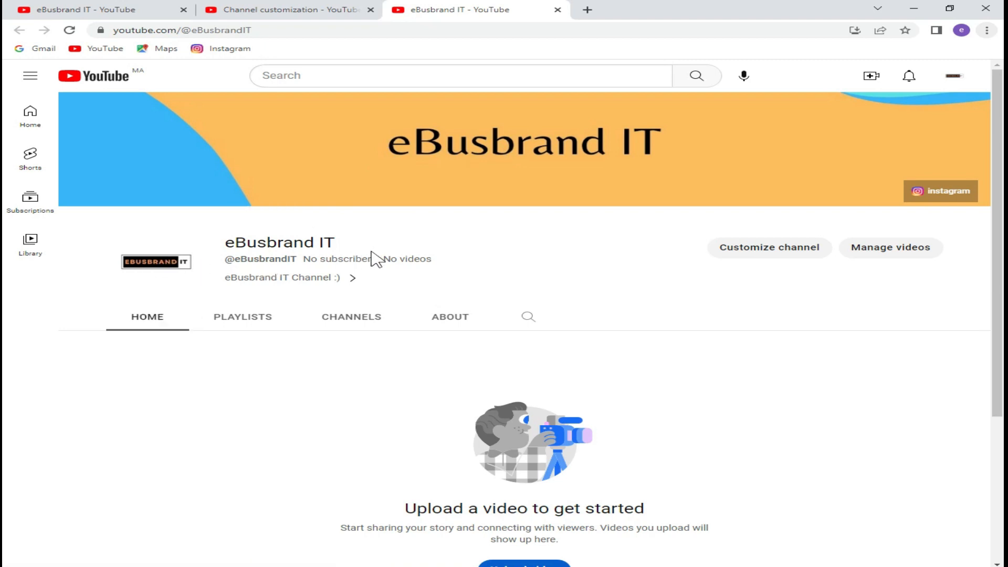
{"action": "left_click", "coordinate": [939, 192]}
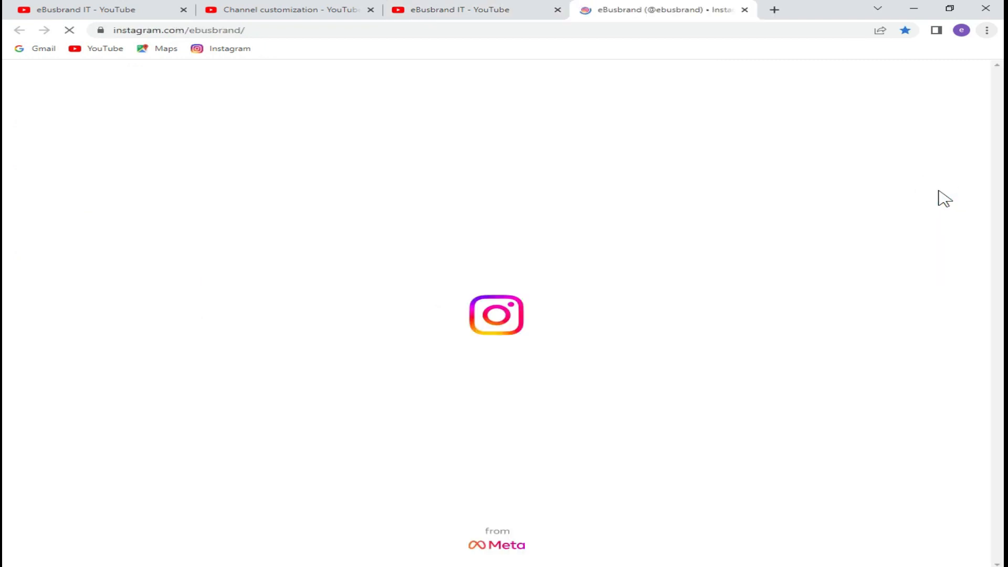